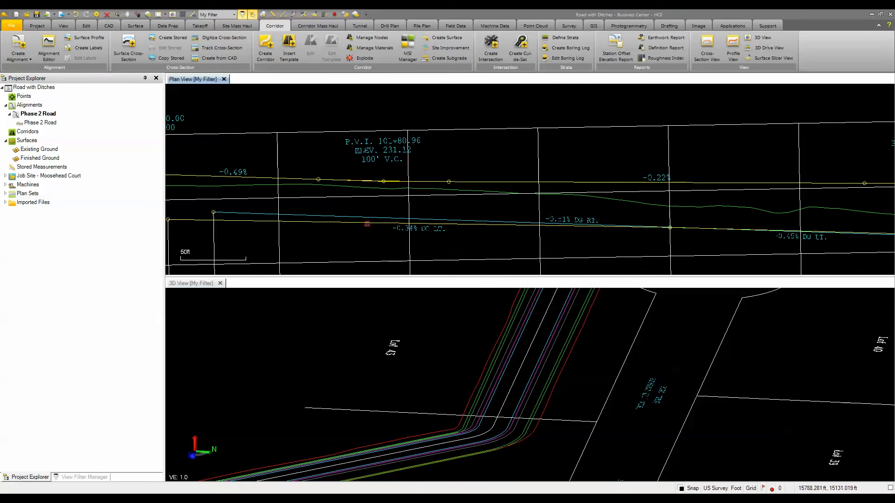
- Examine the road profile's ditch grades and vertical curves along its full length, and the road layout in plan
scroll(545, 231, "up", 2)
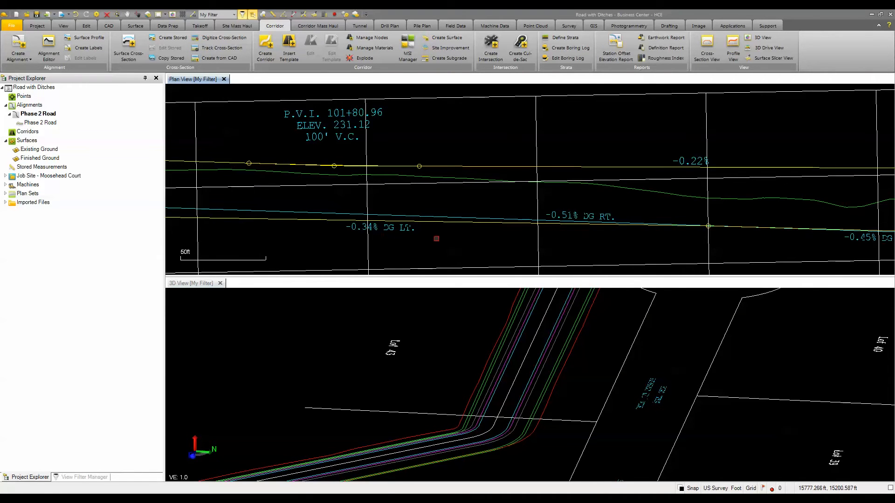
scroll(575, 228, "down", 1)
scroll(575, 227, "down", 2)
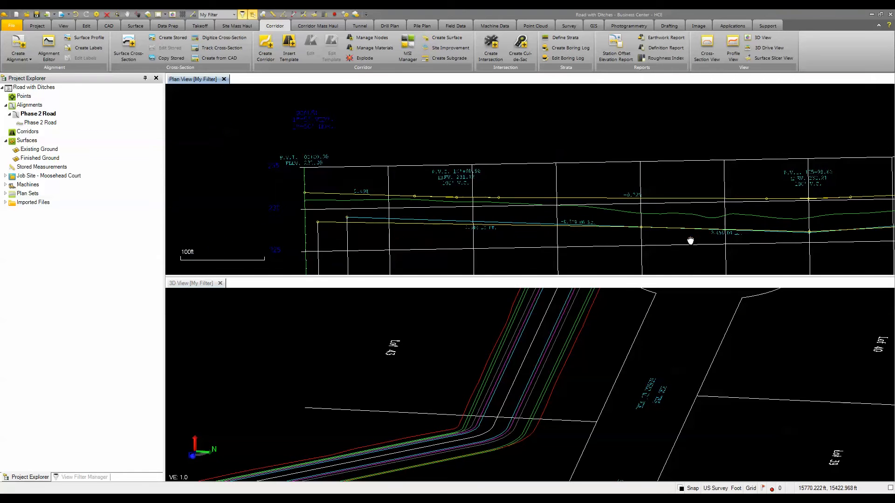
scroll(690, 240, "down", 2)
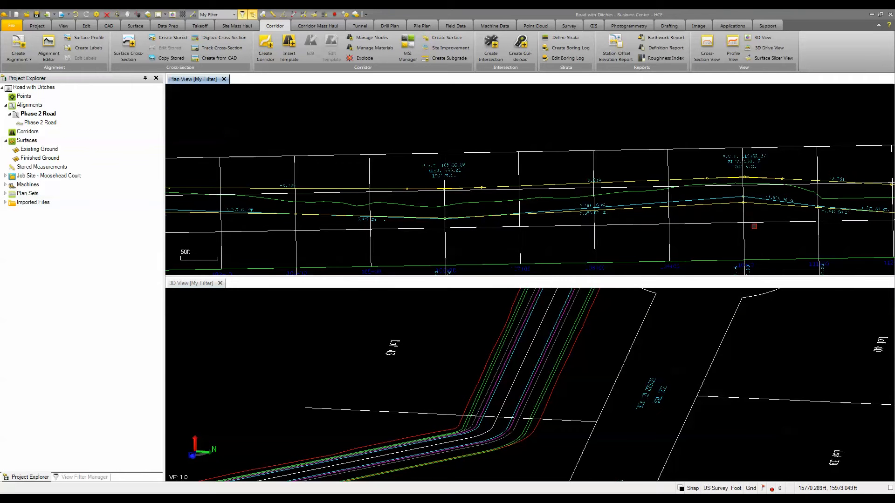
middle_click_drag(754, 227, 531, 241)
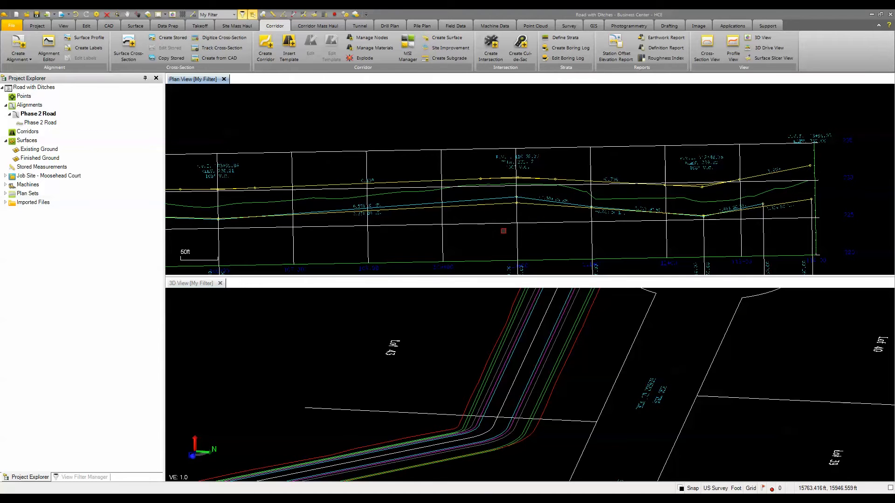
scroll(504, 230, "down", 5)
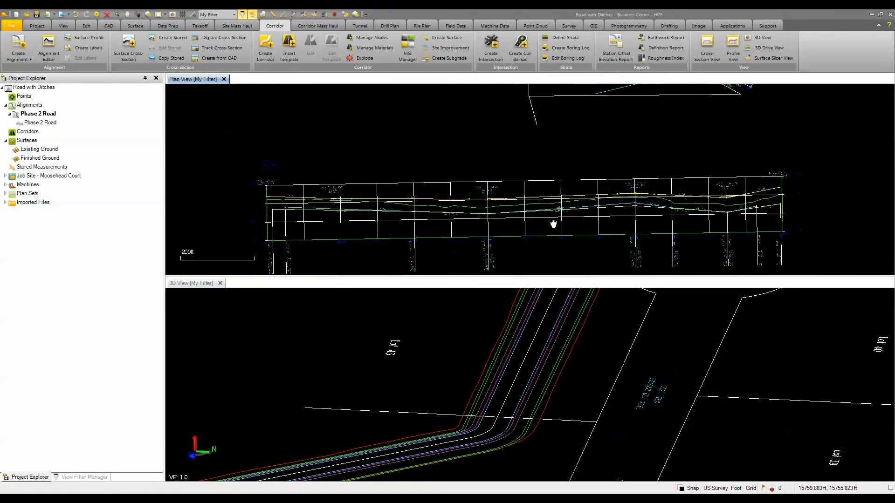
middle_click_drag(554, 224, 548, 226)
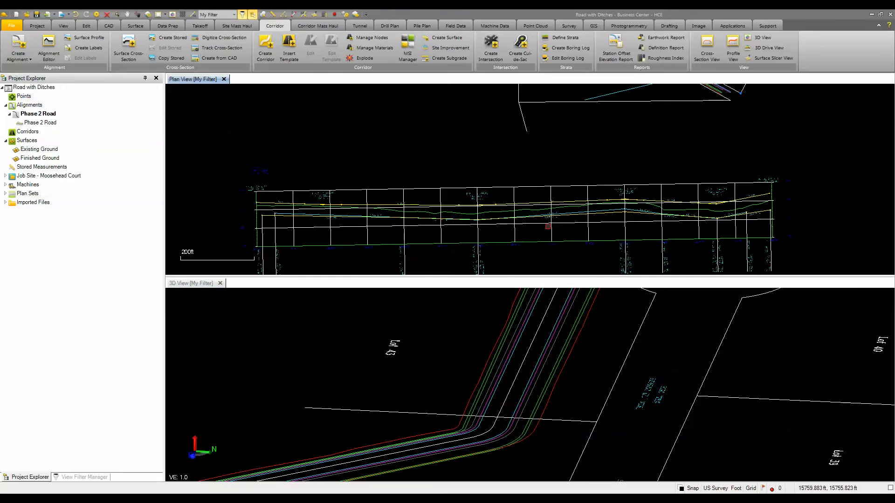
scroll(547, 226, "down", 2)
middle_click_drag(518, 219, 394, 266)
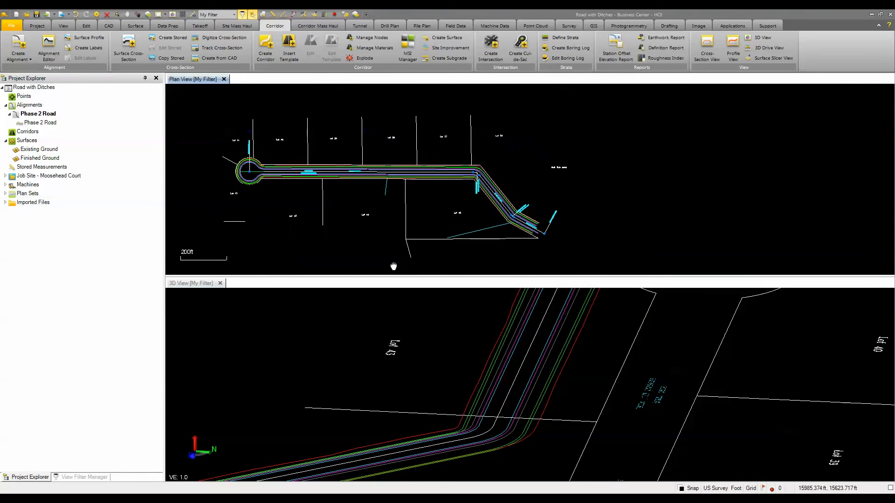
scroll(365, 197, "up", 1)
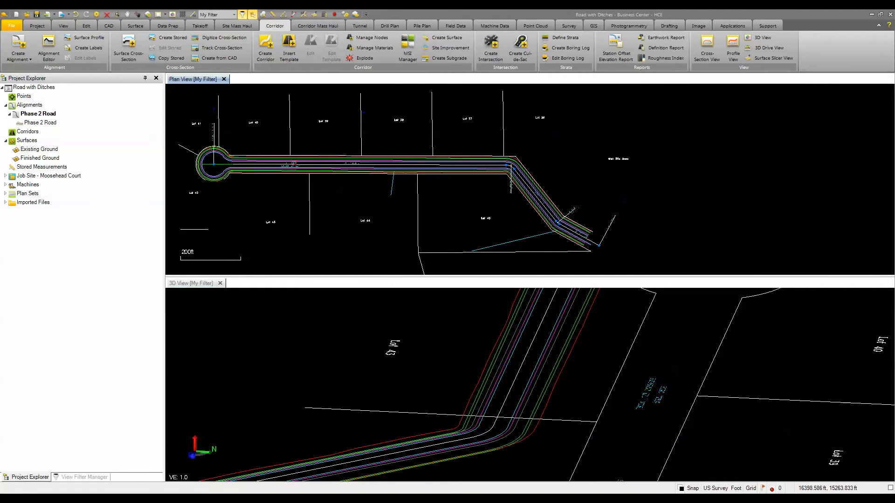
- Review the horizontal segments and vertical curves of the existing Phase 2 Road alignment
left_click(23, 50)
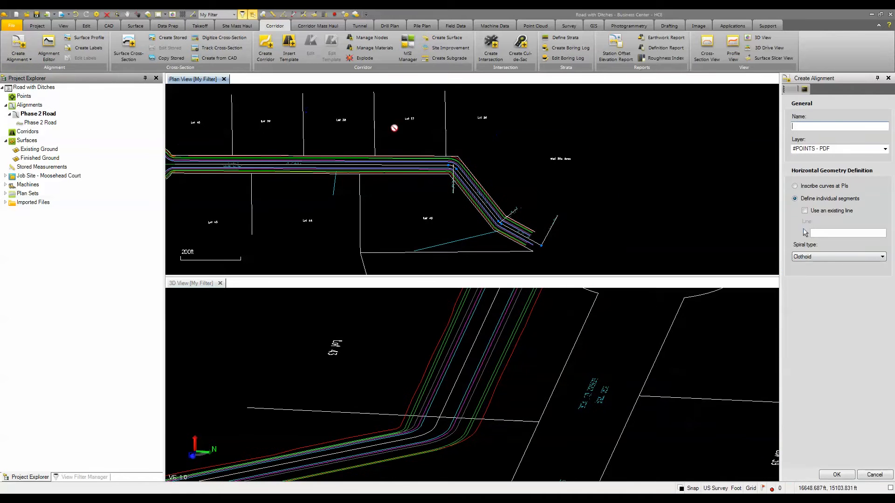
left_click(875, 475)
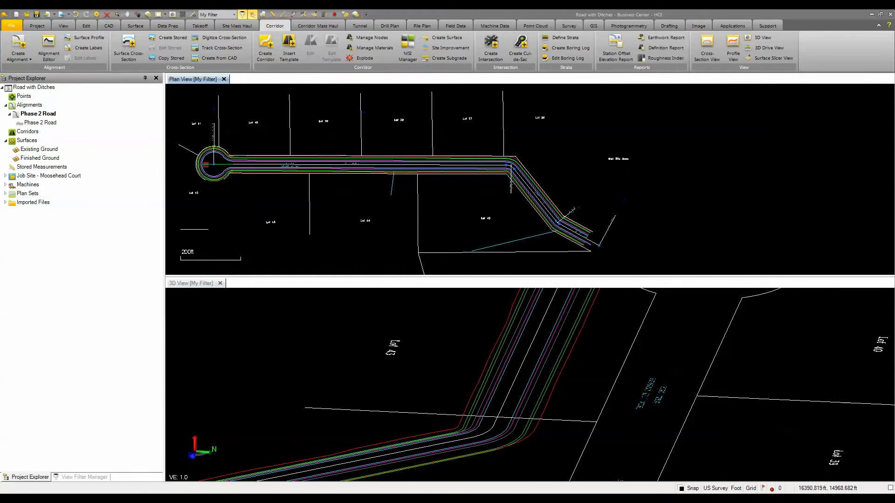
left_click(223, 166)
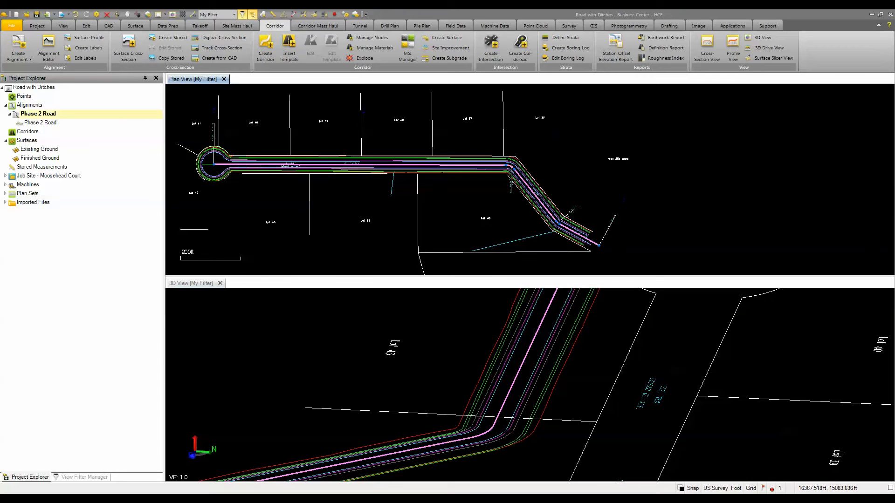
right_click(241, 172)
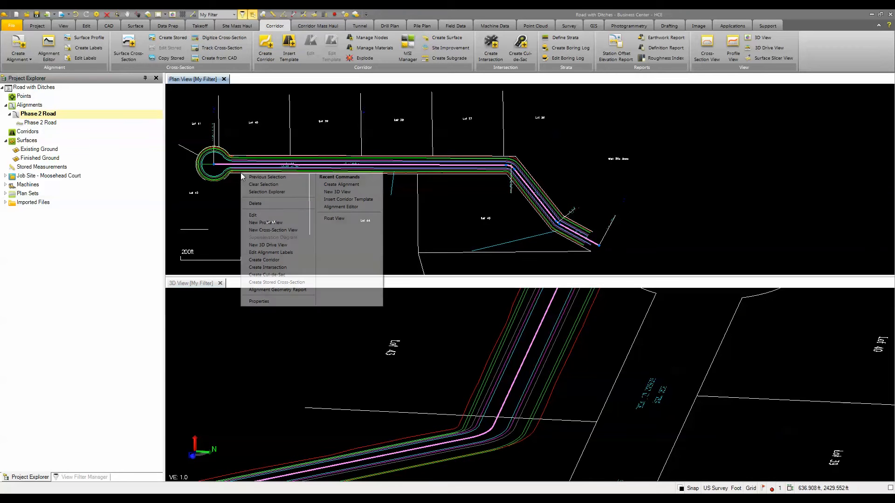
left_click(259, 216)
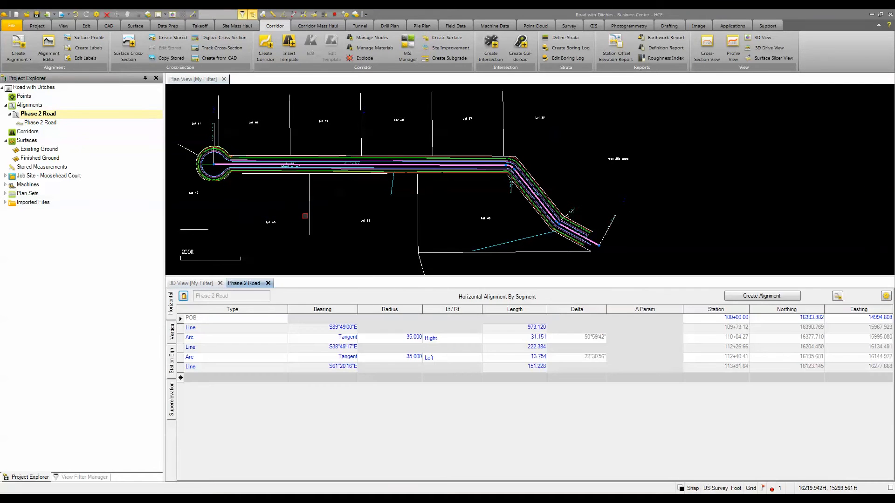
left_click(282, 357)
left_click(172, 334)
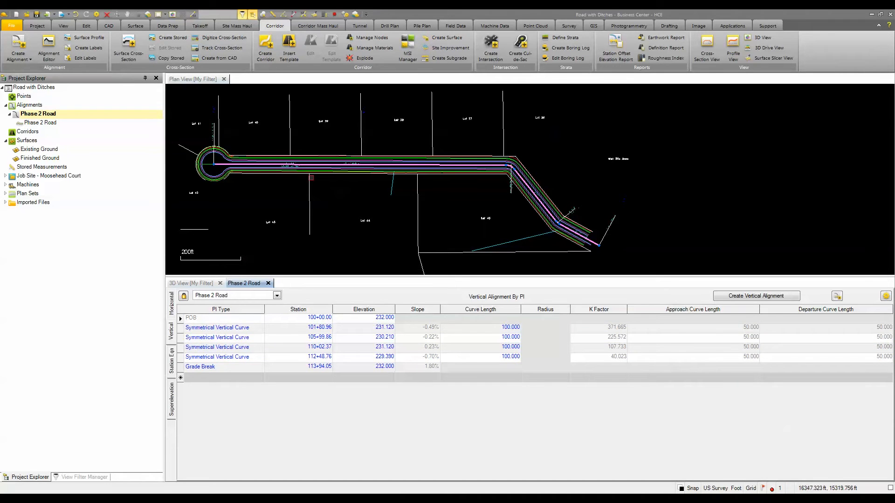
left_click(268, 283)
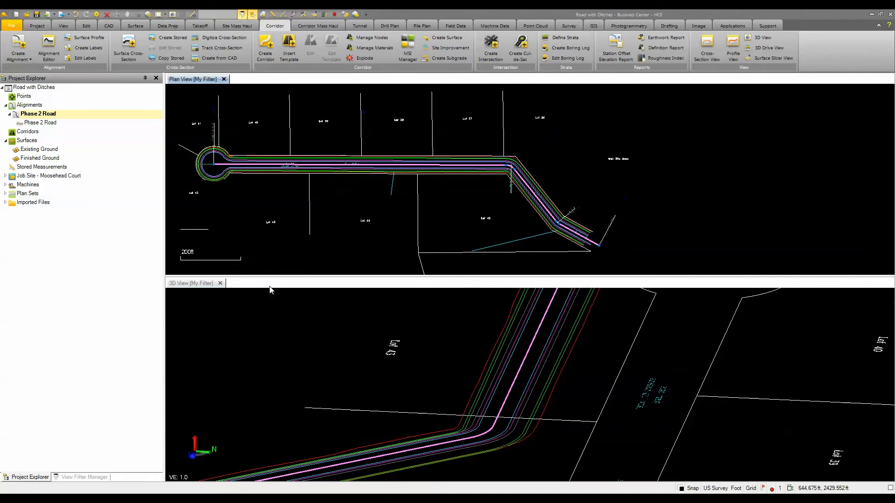
- Create the corridor "Moosehead Road" from the Phase 2 Road horizontal and vertical alignments, with Existing Ground as its original ground
scroll(396, 214, "down", 4)
middle_click_drag(396, 215, 422, 118)
scroll(423, 117, "down", 1)
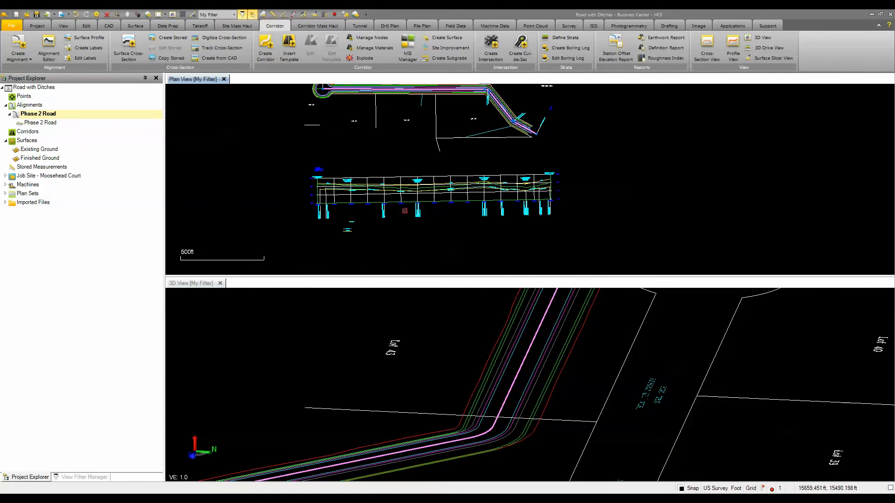
scroll(452, 199, "down", 2)
middle_click_drag(440, 170, 367, 200)
scroll(363, 202, "up", 1)
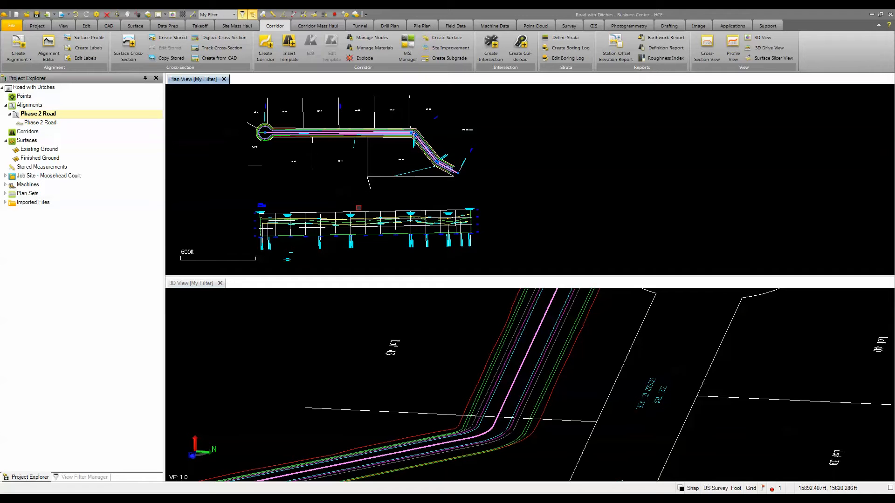
left_click(266, 45)
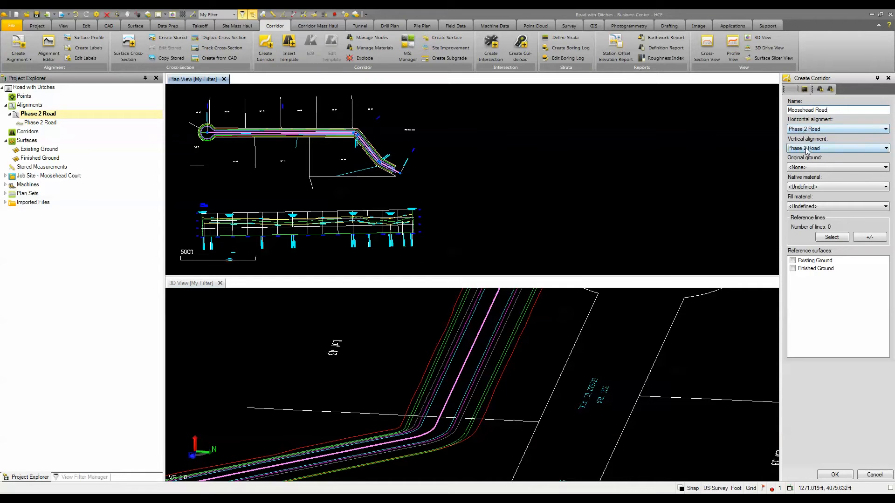
left_click(810, 167)
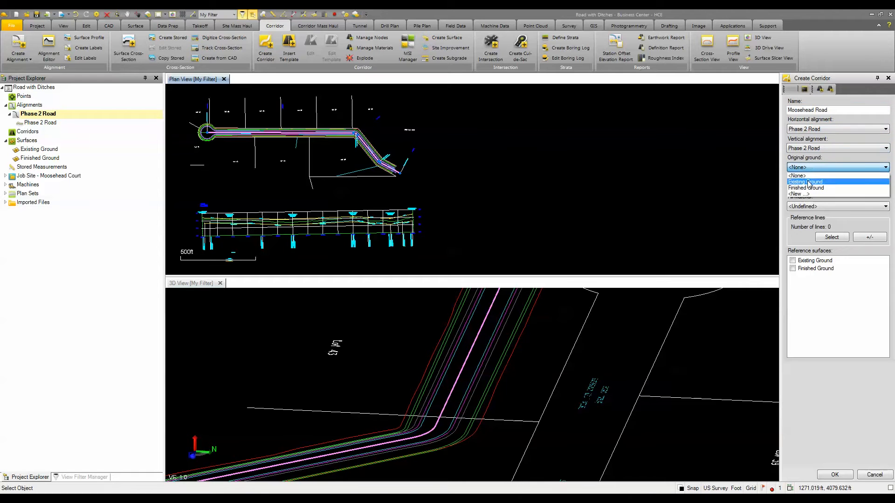
left_click(809, 181)
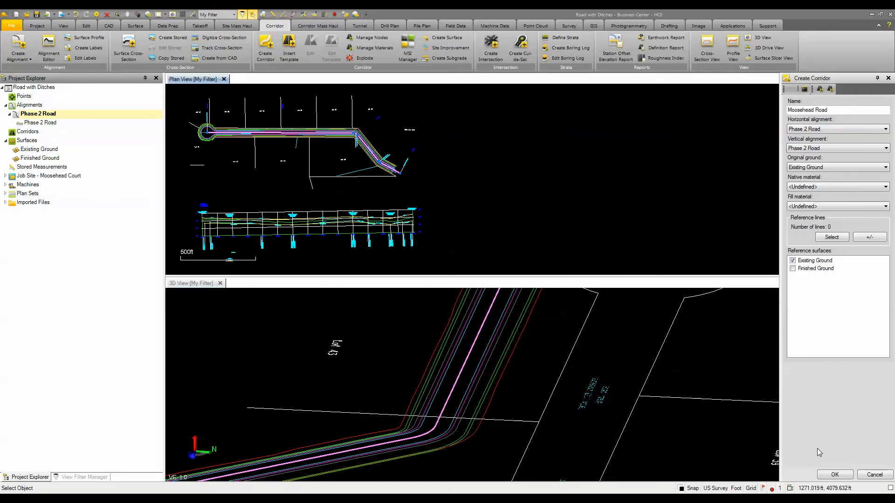
left_click(835, 474)
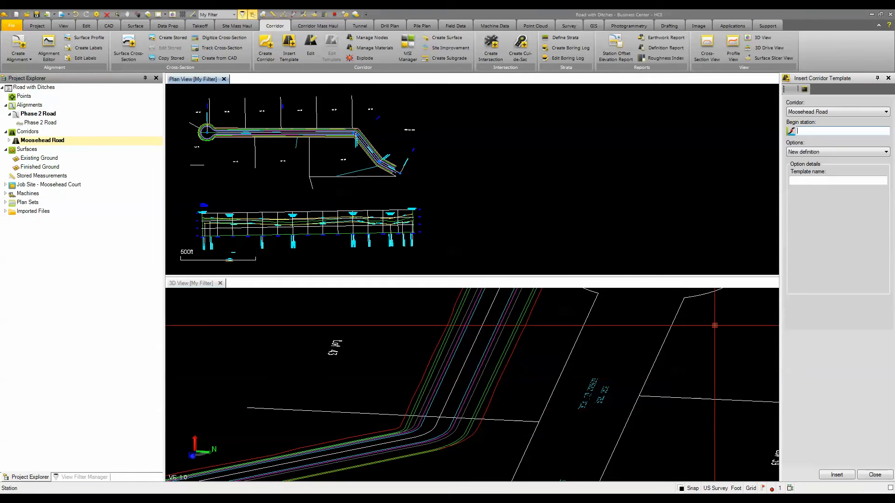
- Insert a new-definition corridor template named "Full Typ" at station 100+62.45, where the cul-de-sac meets the straight road
scroll(198, 129, "up", 5)
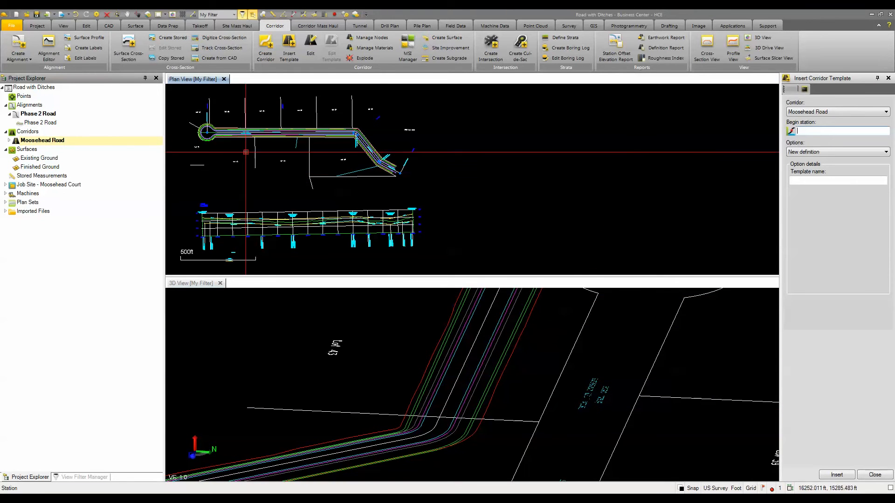
scroll(214, 137, "up", 2)
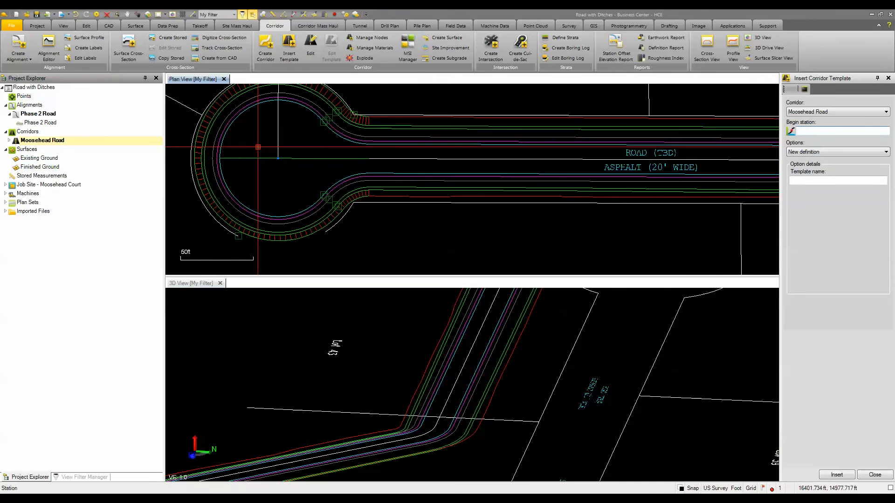
left_click(369, 144)
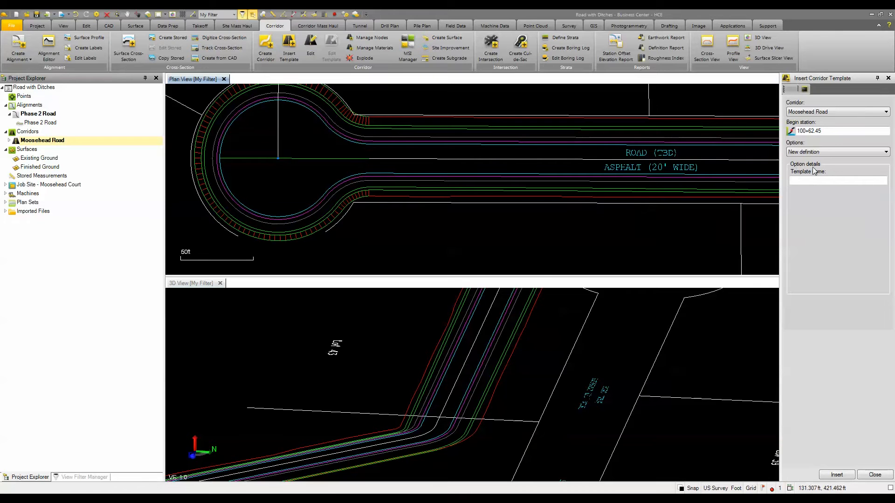
left_click(802, 182)
left_click(837, 475)
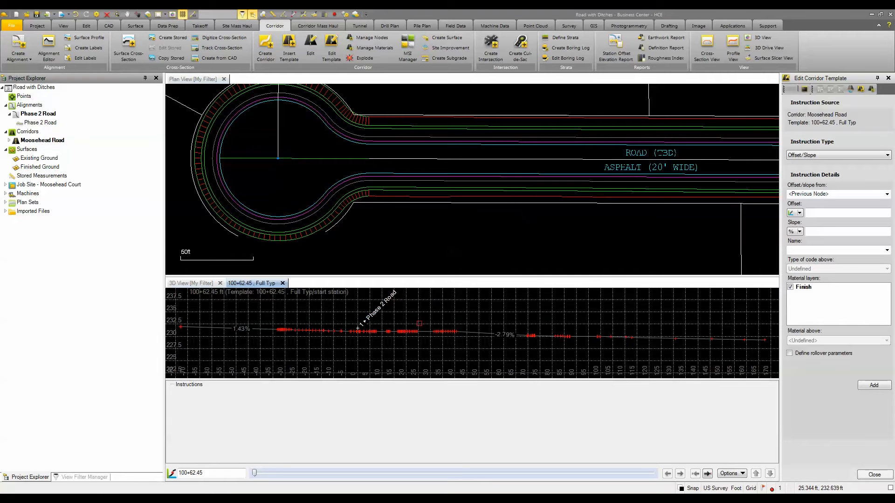
- Place the Full Typ template view in its own vertical tab group beside the plan view
right_click(240, 284)
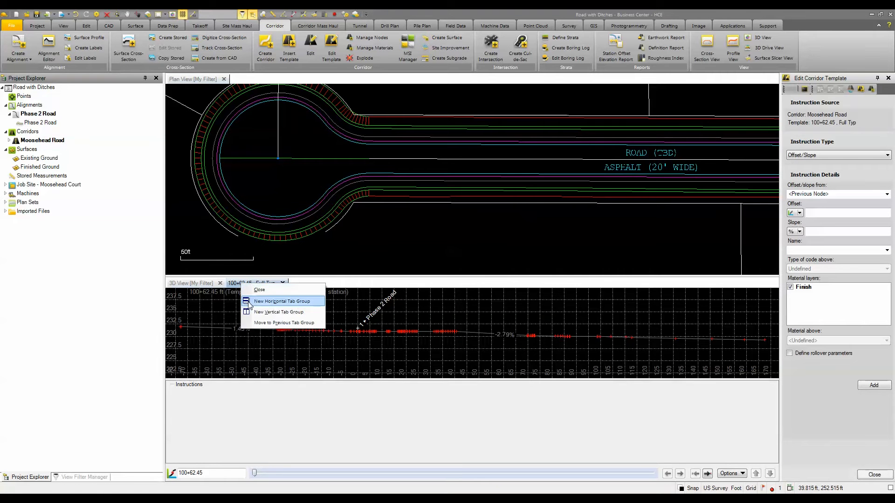
left_click(261, 322)
right_click(275, 79)
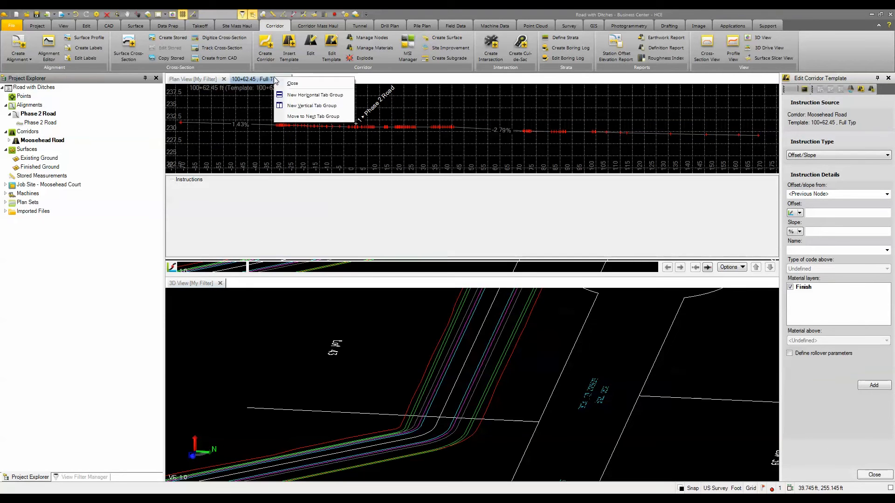
left_click(295, 107)
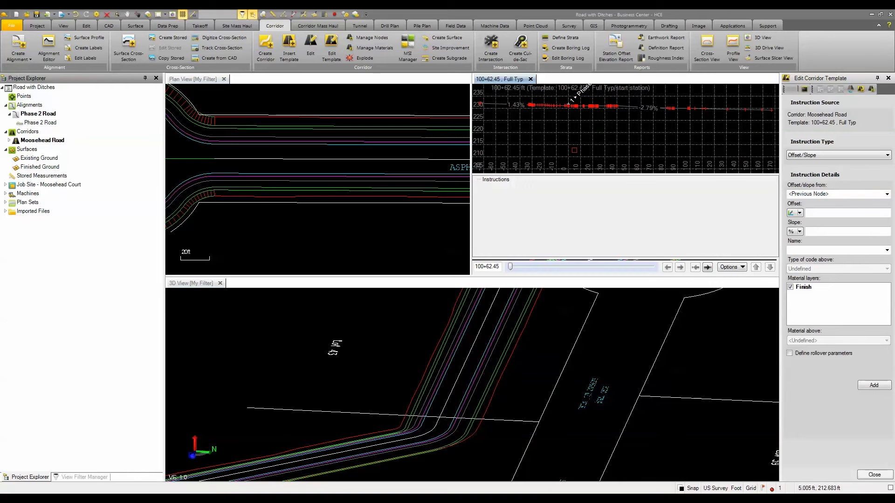
- Arrange the 3D view beneath the plan view in a horizontal tab group, giving the template view the full height alongside them
right_click(203, 284)
left_click(246, 302)
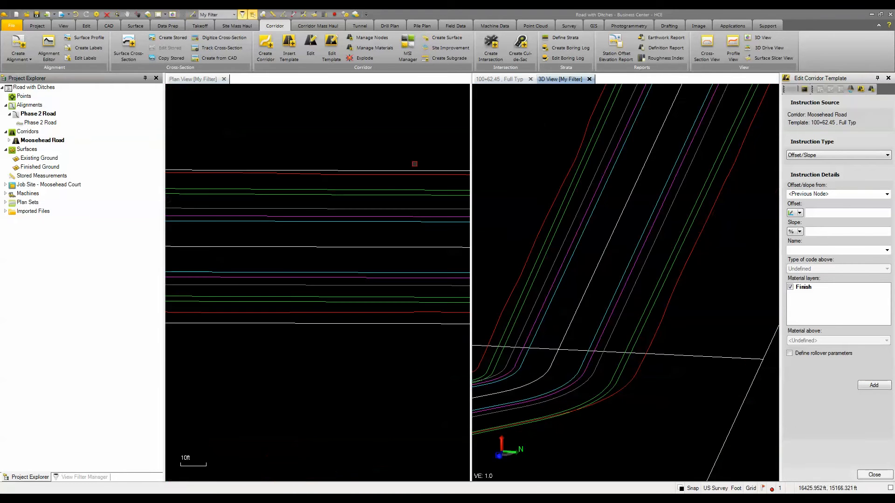
right_click(560, 80)
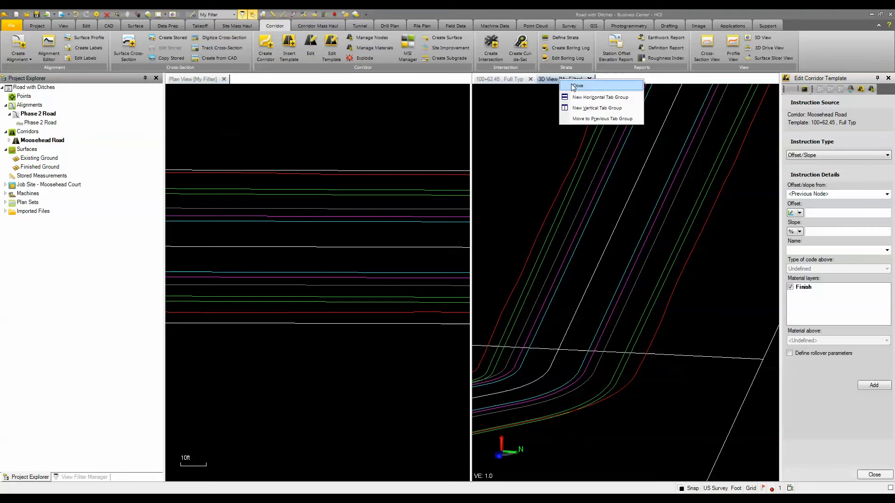
left_click(590, 119)
right_click(259, 83)
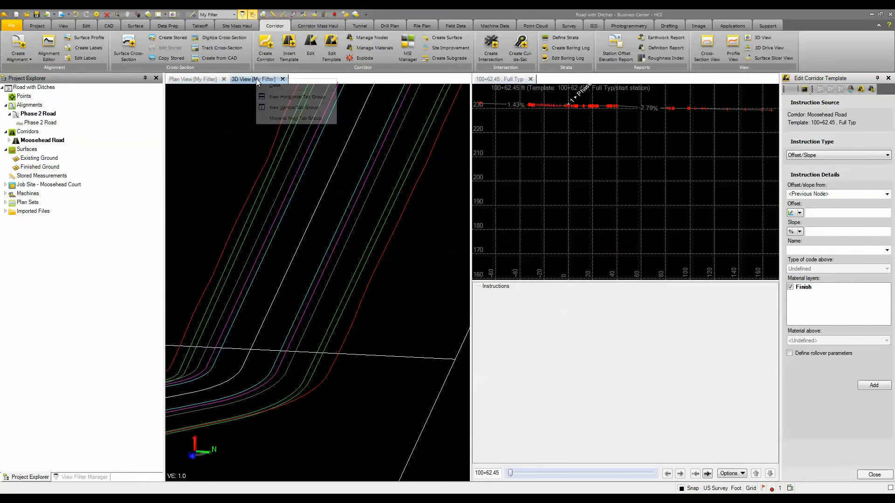
left_click(275, 96)
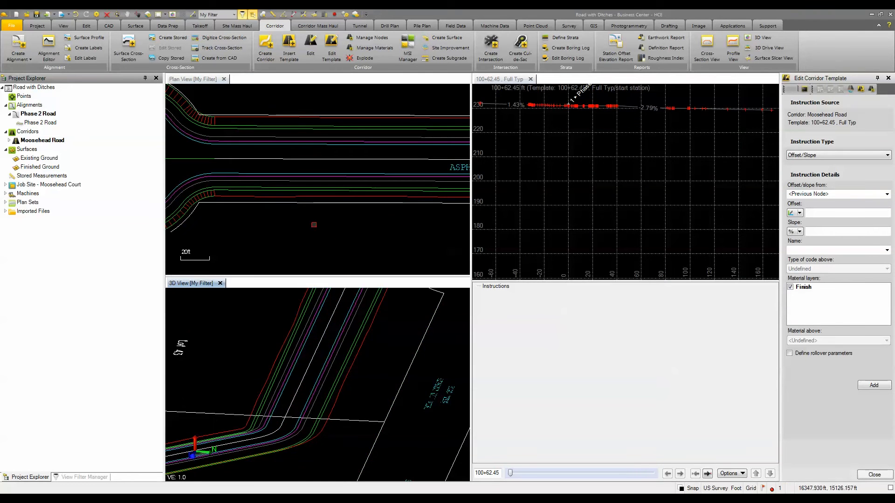
scroll(313, 225, "down", 3)
middle_click_drag(327, 227, 312, 190)
scroll(316, 207, "down", 3)
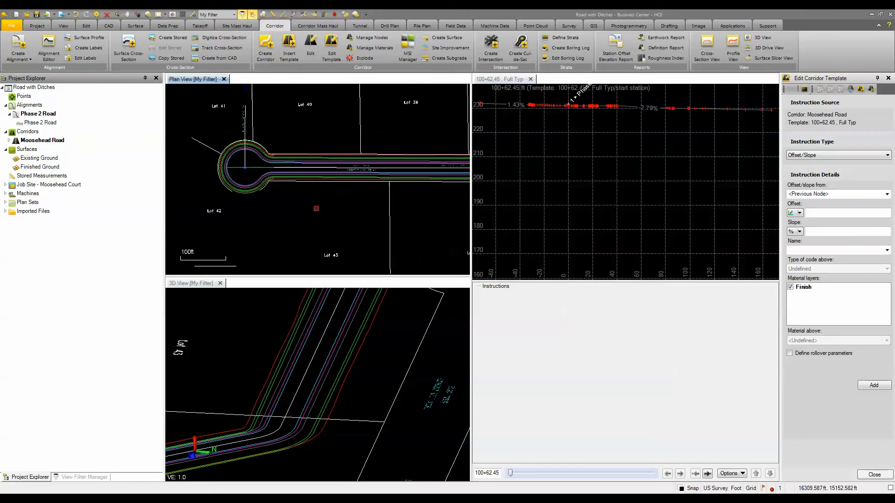
middle_click_drag(312, 229, 276, 204)
scroll(276, 201, "down", 3)
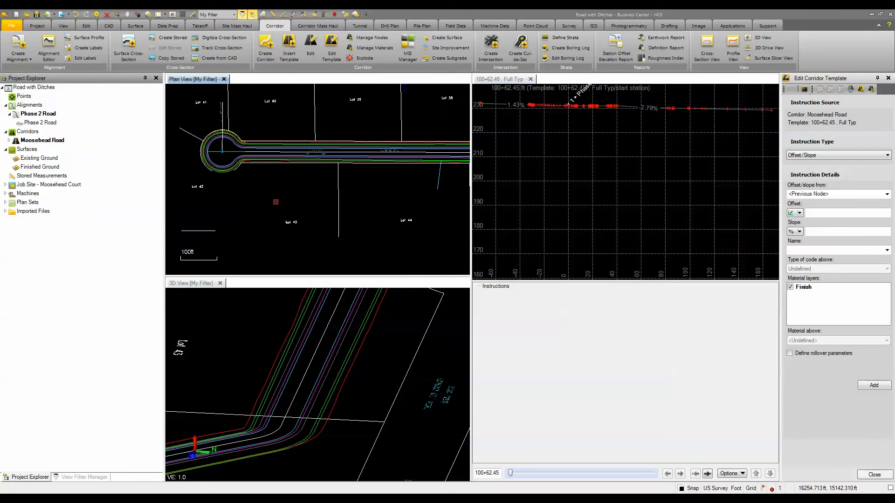
middle_click_drag(590, 127, 627, 190)
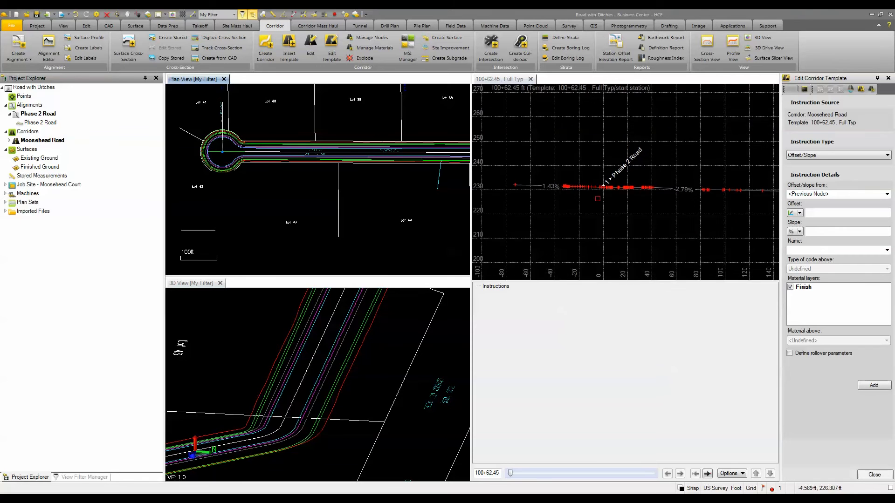
- Consult the typical finished section for the asphaltic concrete roadway in the Kenzie Estates PDF and move the document out of the way
scroll(604, 200, "up", 3)
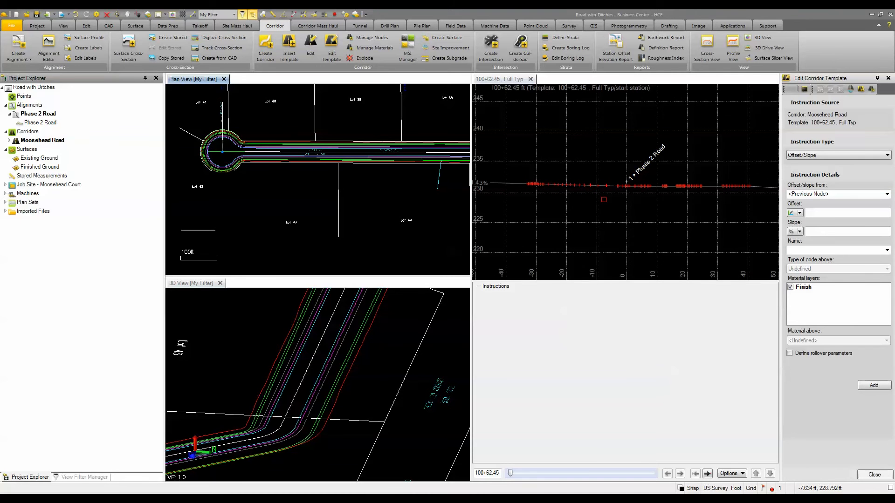
left_click(324, 498)
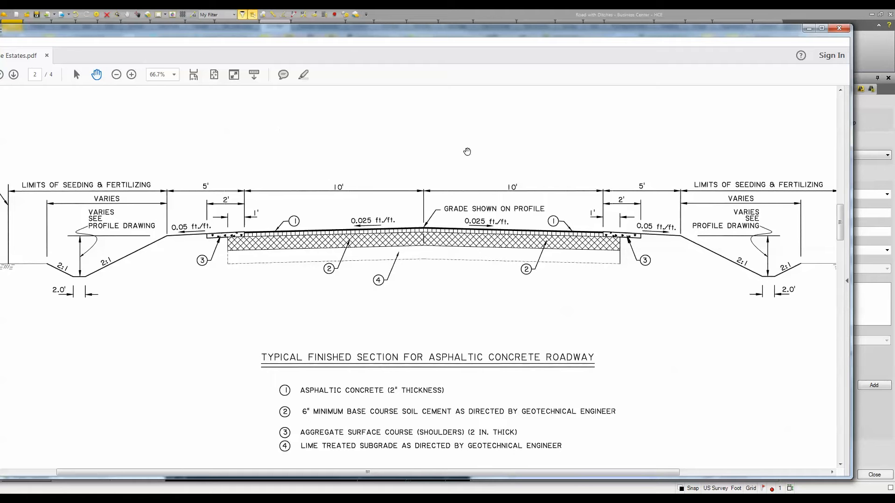
left_click_drag(331, 30, 894, 22)
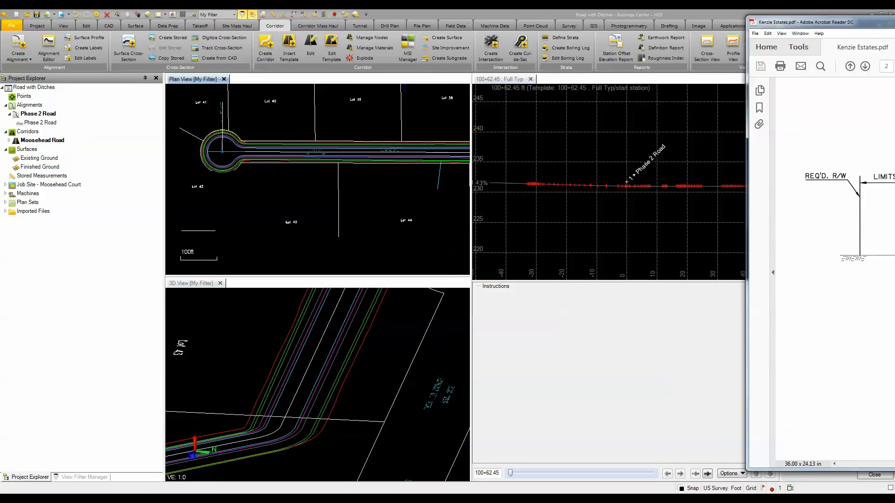
left_click_drag(748, 135, 894, 135)
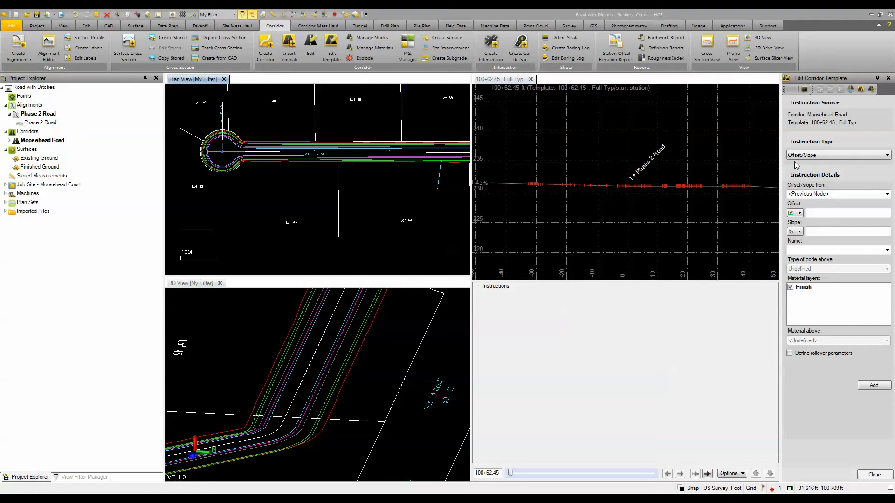
- Add an Offset/Slope instruction from the Phase 2 Road node with offset 10 ft and slope -2.50%, naming the new node EP
left_click(817, 194)
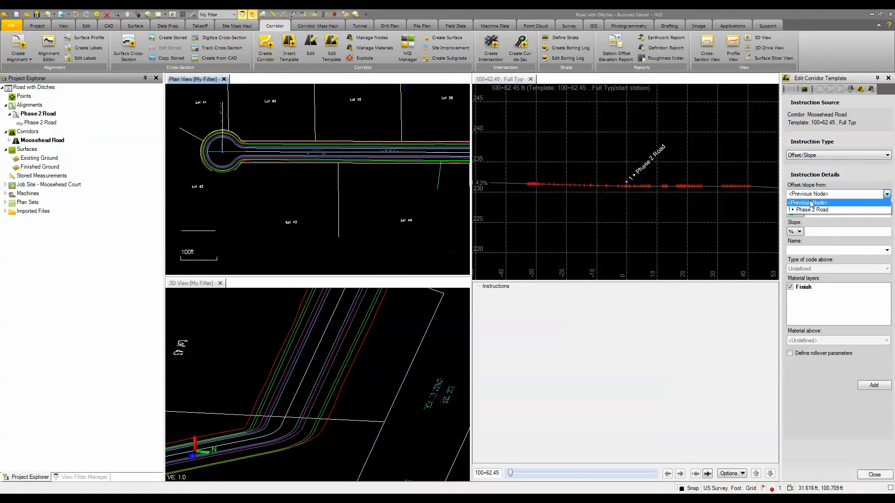
left_click(814, 210)
left_click(817, 213)
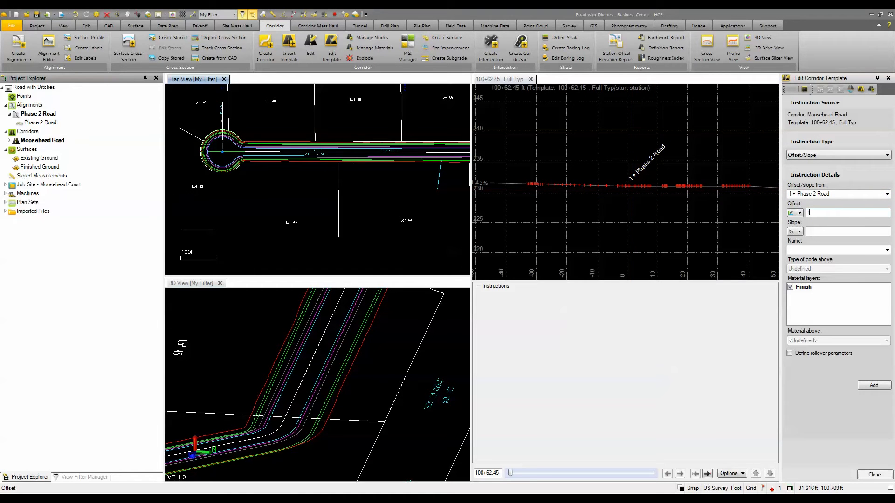
left_click(859, 232)
left_click(836, 251)
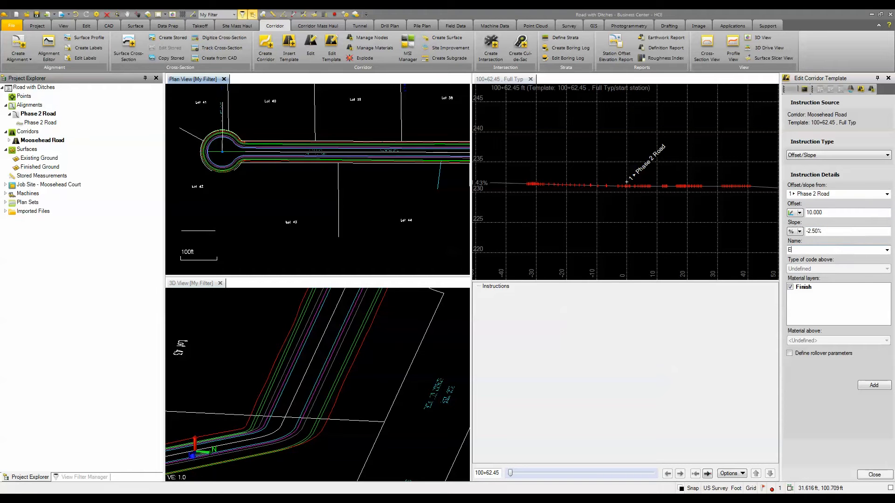
left_click(855, 302)
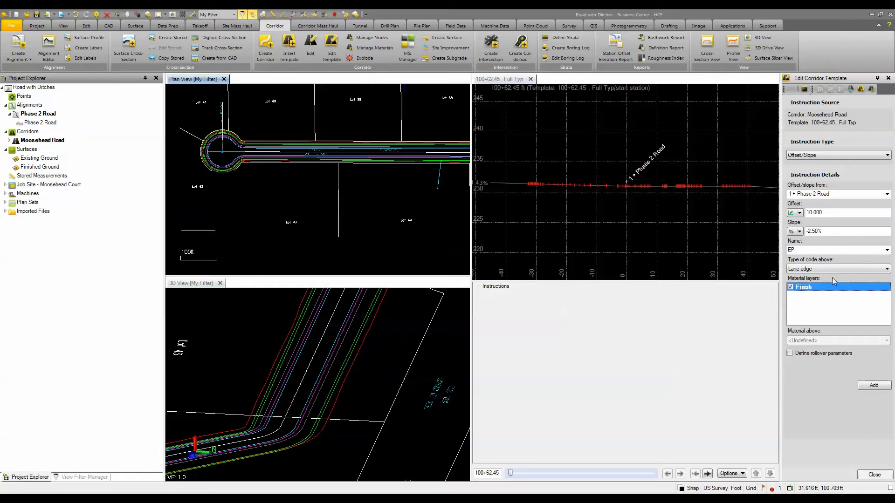
left_click(870, 387)
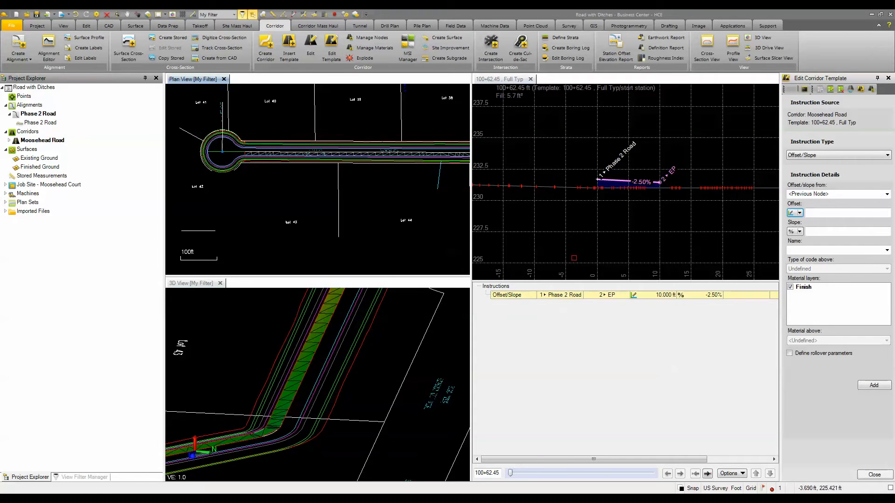
- Add an Offset/Slope instruction from the EP node with offset 2 ft and slope -5.00%, naming the new node EGS
scroll(647, 196, "up", 2)
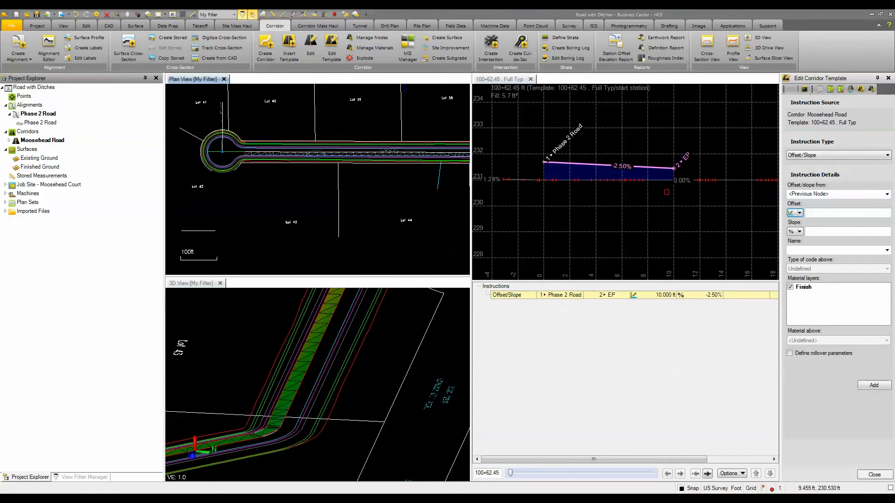
left_click(816, 156)
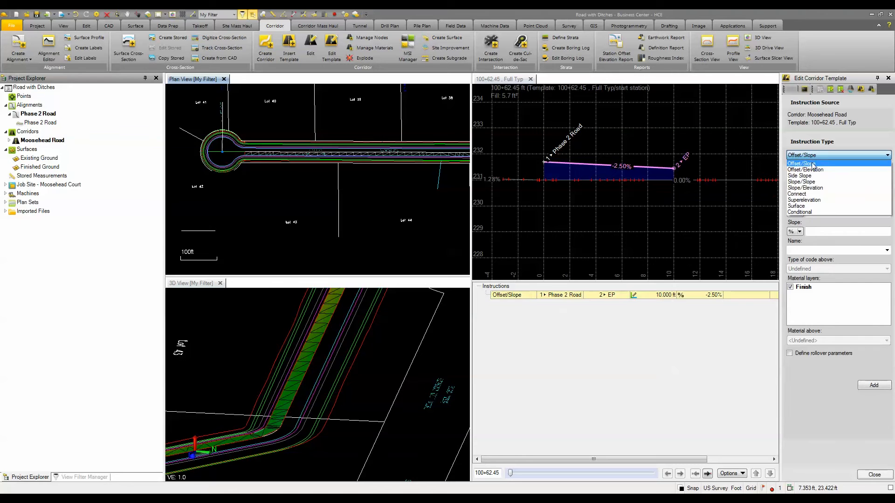
left_click(815, 164)
left_click(818, 194)
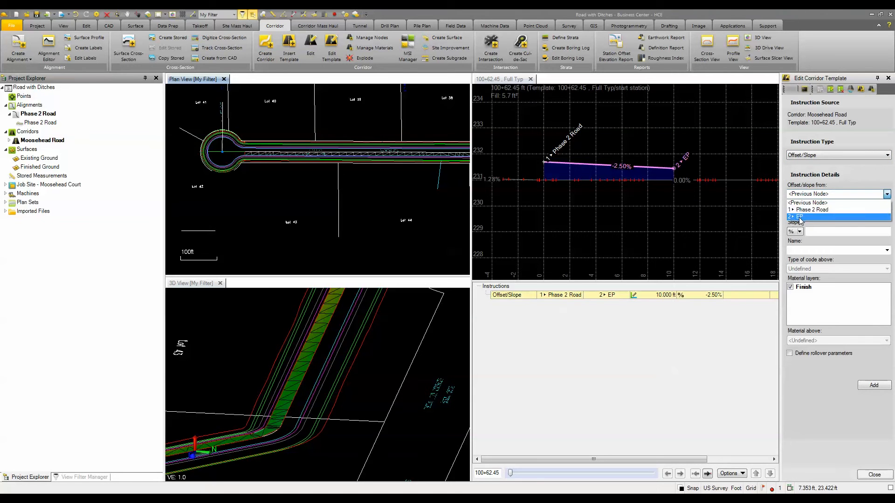
left_click(811, 217)
left_click(811, 213)
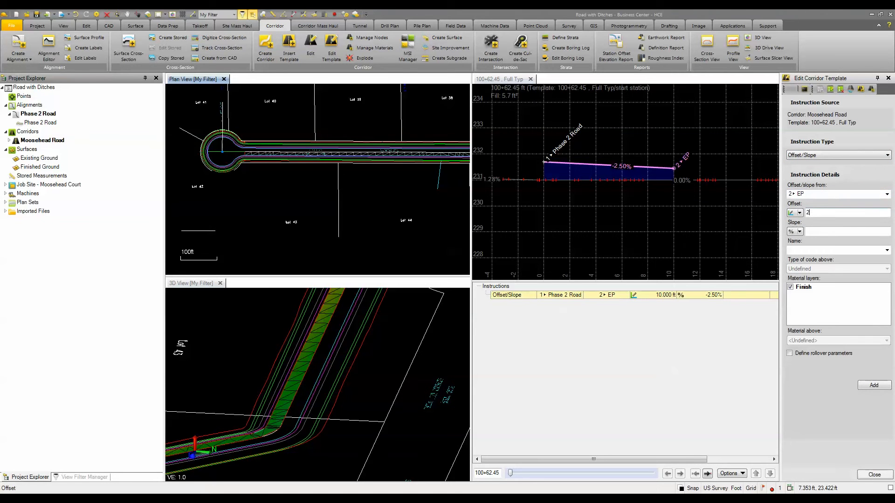
left_click(820, 232)
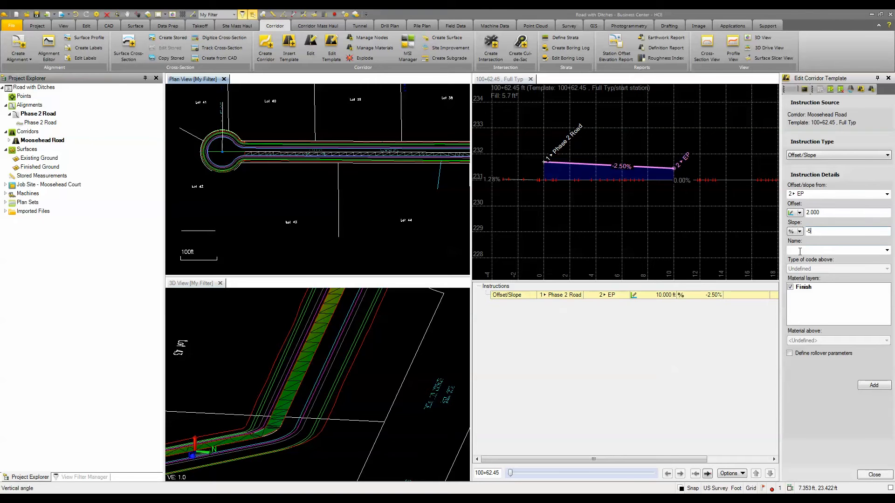
key("Tab")
type("EG")
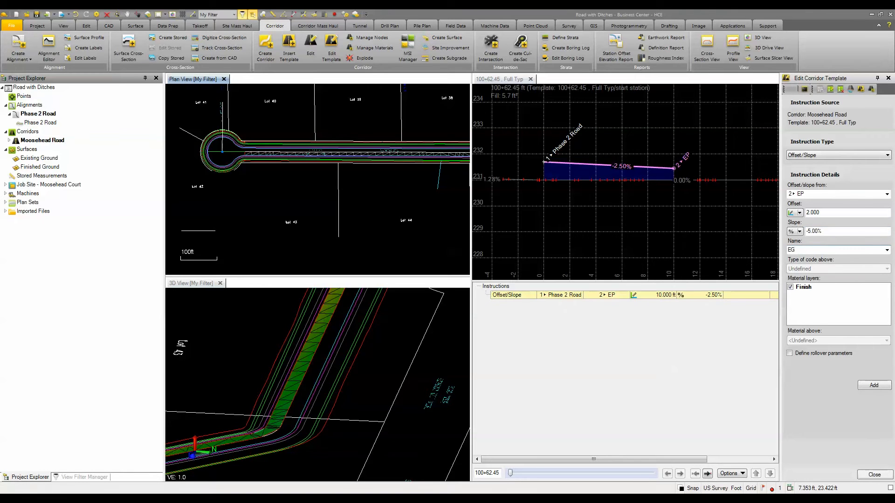
type("S")
left_click(874, 386)
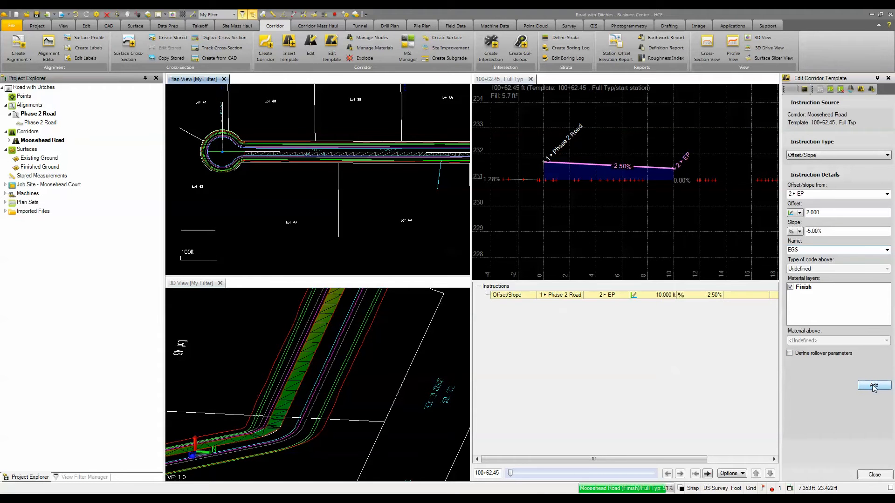
- Add an Offset/Slope instruction named SHRD from EGS with offset 3 ft and slope -5.00%, and mirror all three instructions across the alignment
left_click(811, 194)
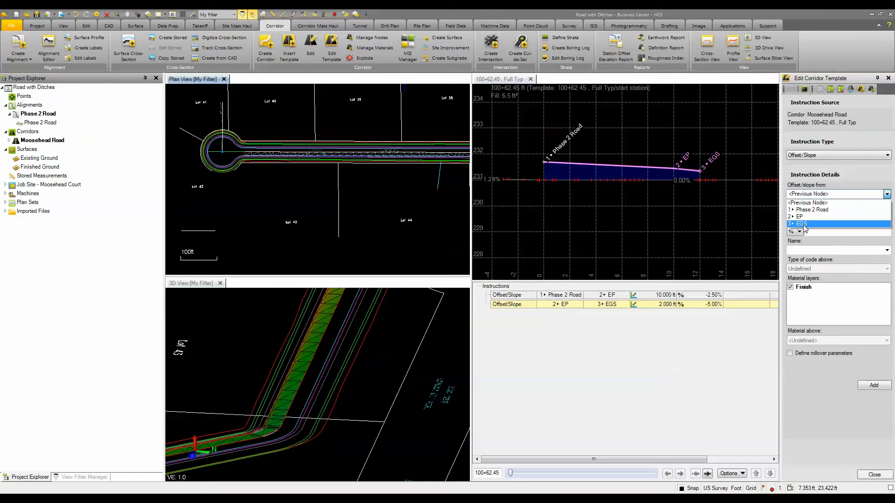
left_click(803, 224)
left_click(817, 214)
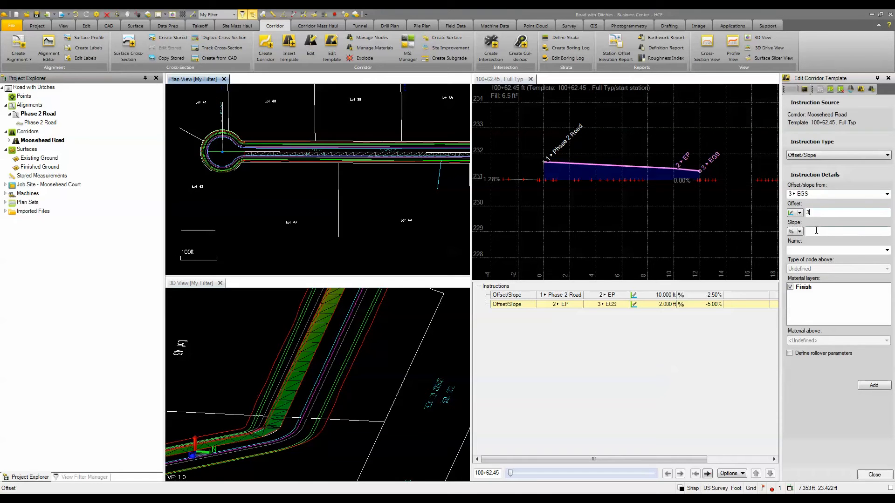
left_click(817, 231)
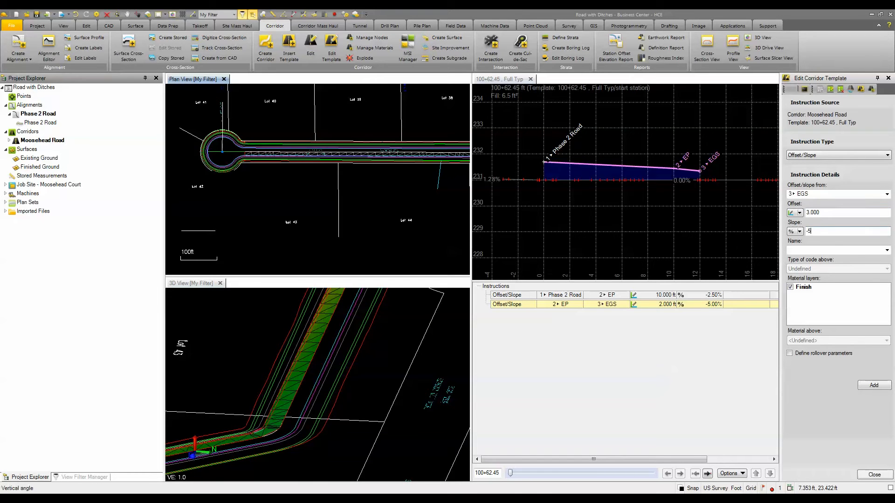
left_click(810, 250)
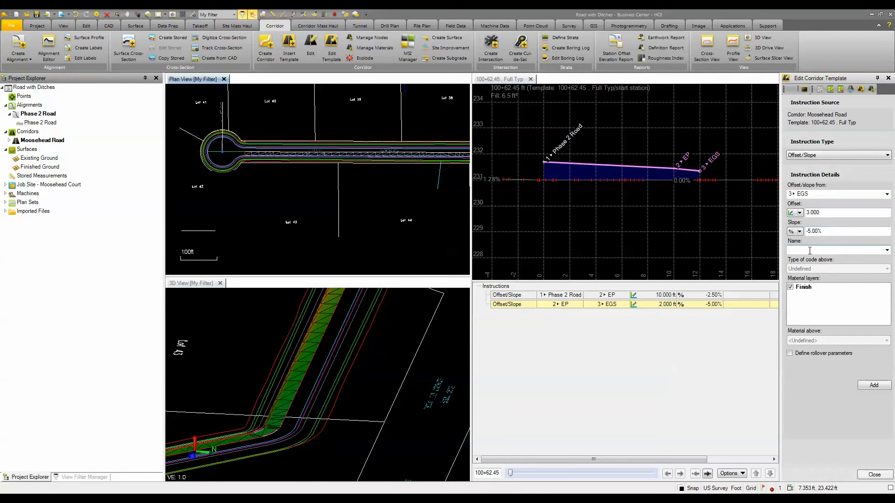
type("SHRD")
left_click(874, 385)
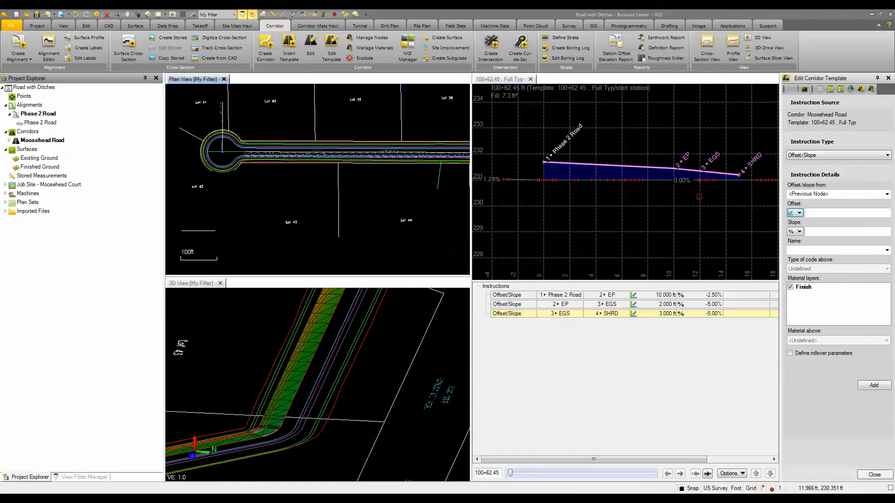
left_click(850, 90)
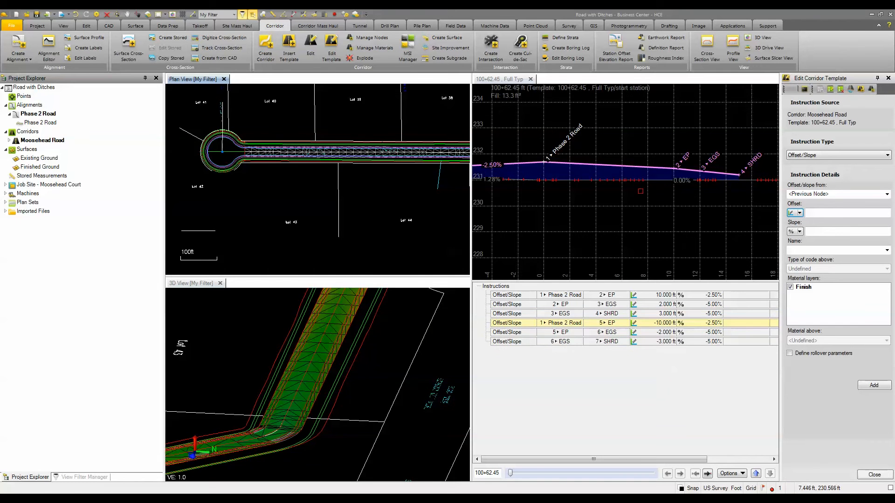
- Set up a Slope/Elevation instruction from node 4 SHRD with a -2:1 slope and its elevation defined by an elevation table
middle_click_drag(704, 200, 550, 190)
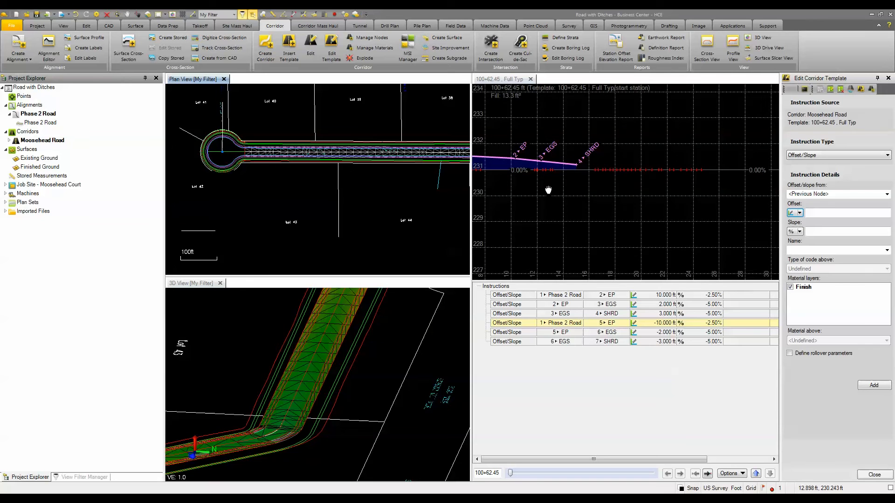
left_click(818, 156)
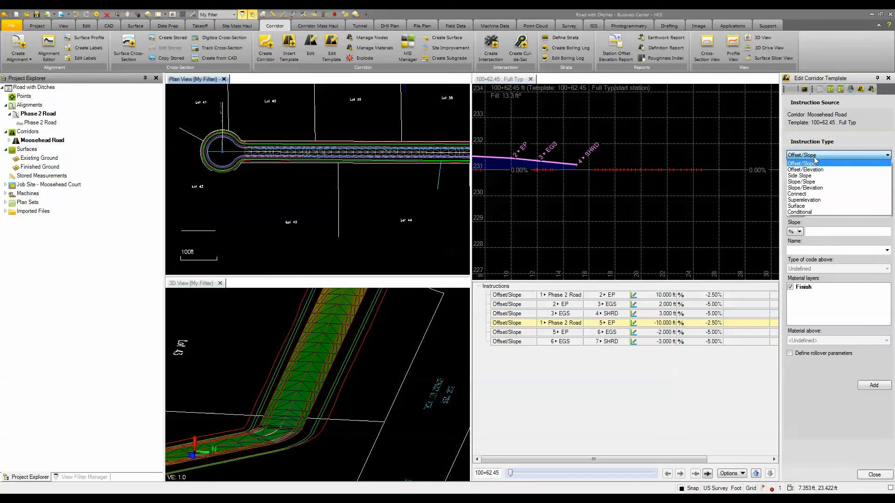
left_click(801, 189)
left_click(802, 197)
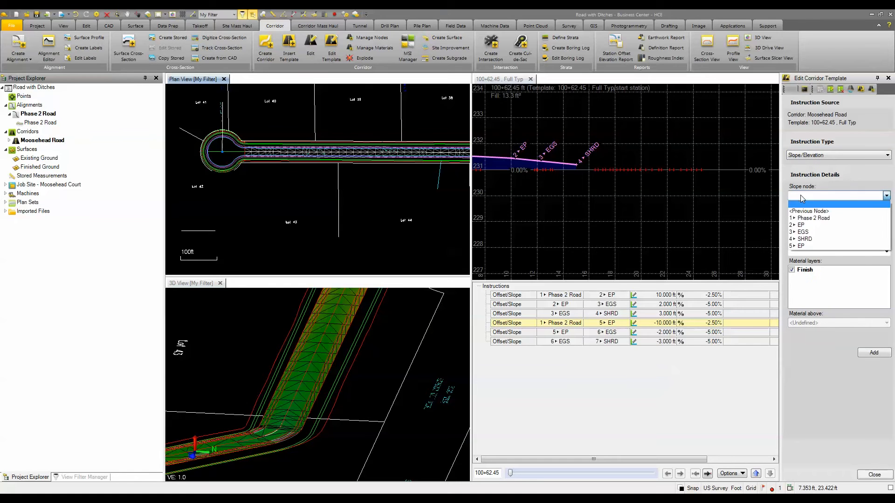
left_click(802, 239)
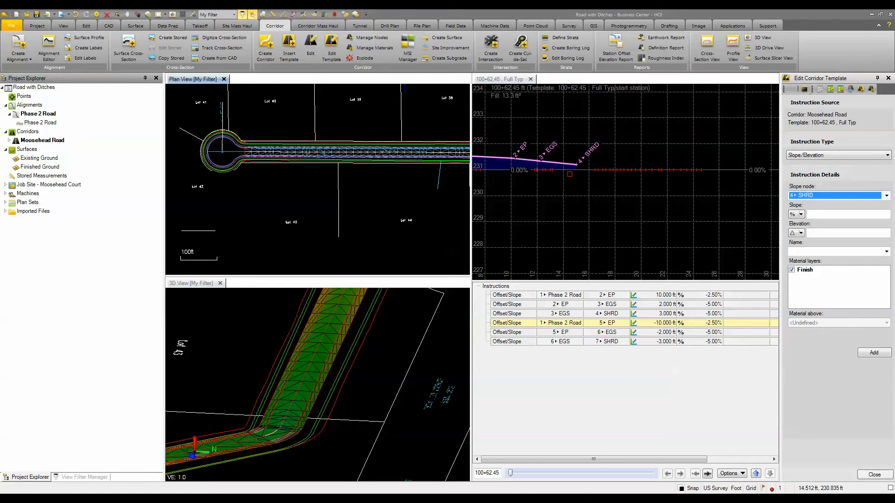
left_click(801, 214)
left_click(809, 236)
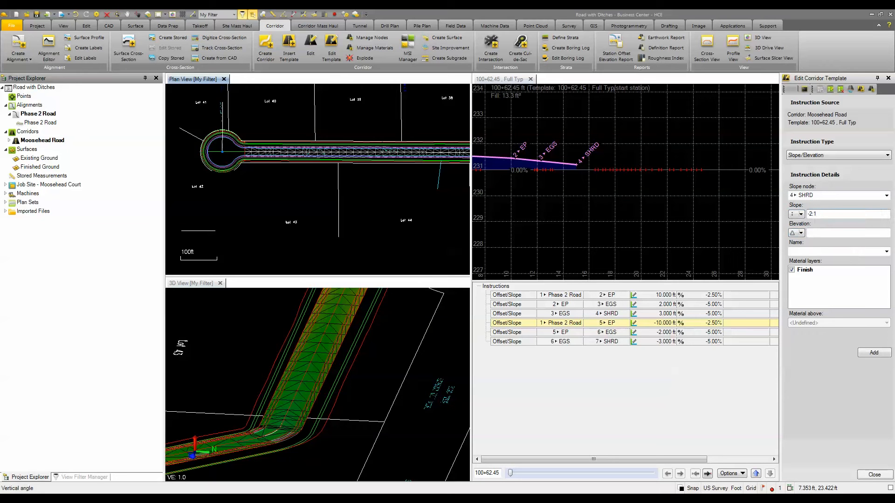
left_click(801, 233)
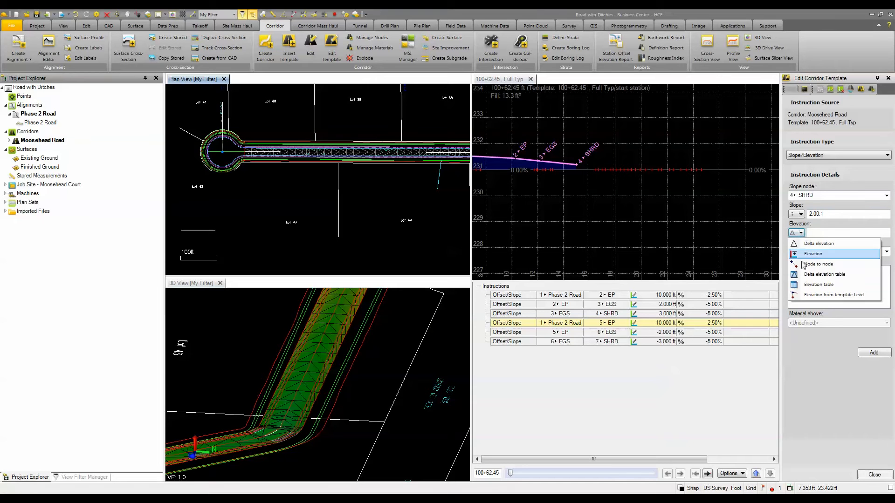
left_click(805, 285)
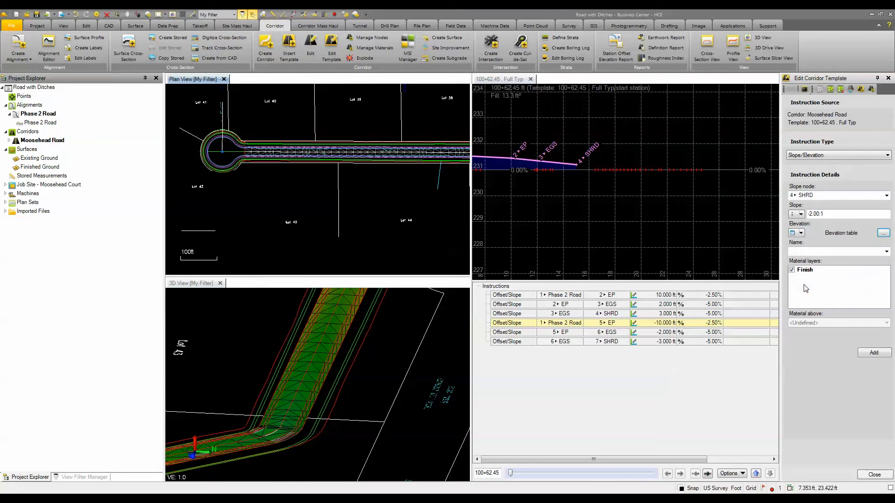
- Enter the first right ditch grade point from the plan profile in the station/elevation table: station 100+50 at elevation 229
left_click(884, 234)
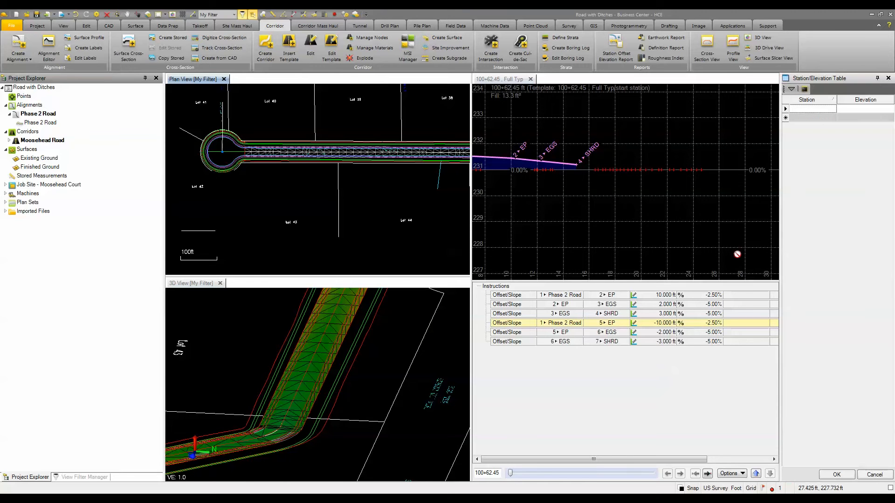
left_click(814, 108)
scroll(321, 205, "down", 3)
scroll(321, 206, "up", 2)
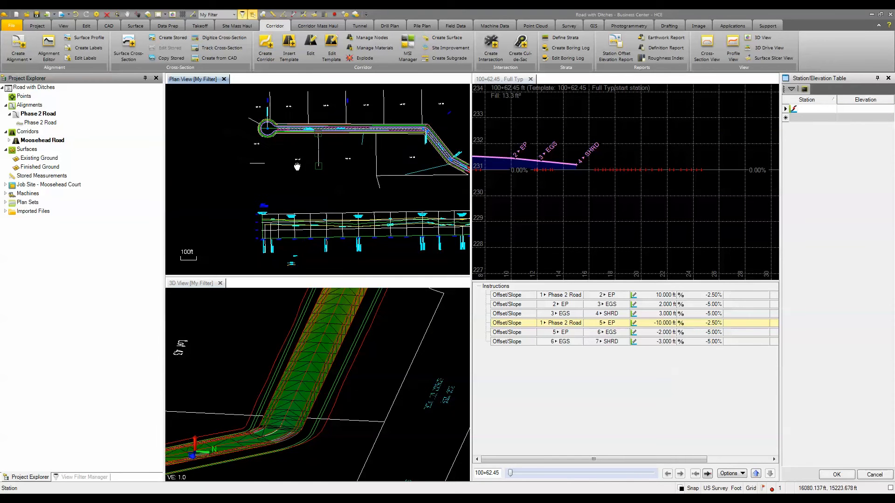
scroll(259, 202, "up", 3)
scroll(261, 205, "up", 4)
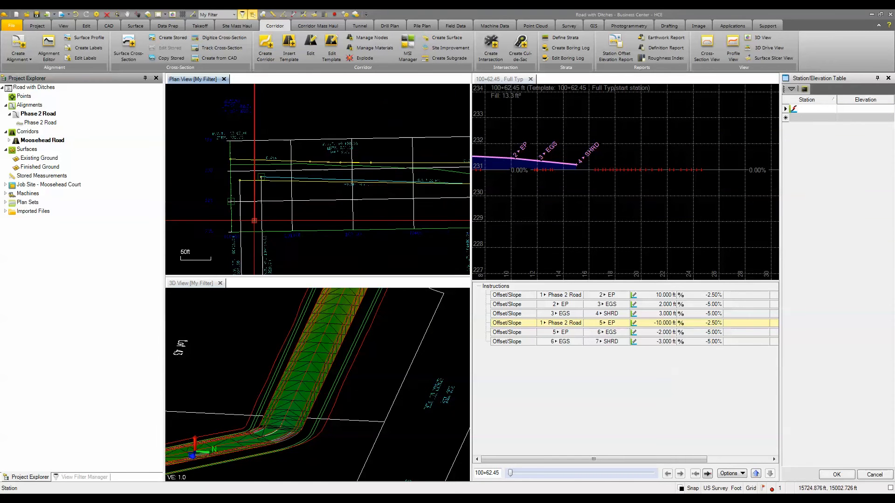
scroll(281, 222, "up", 4)
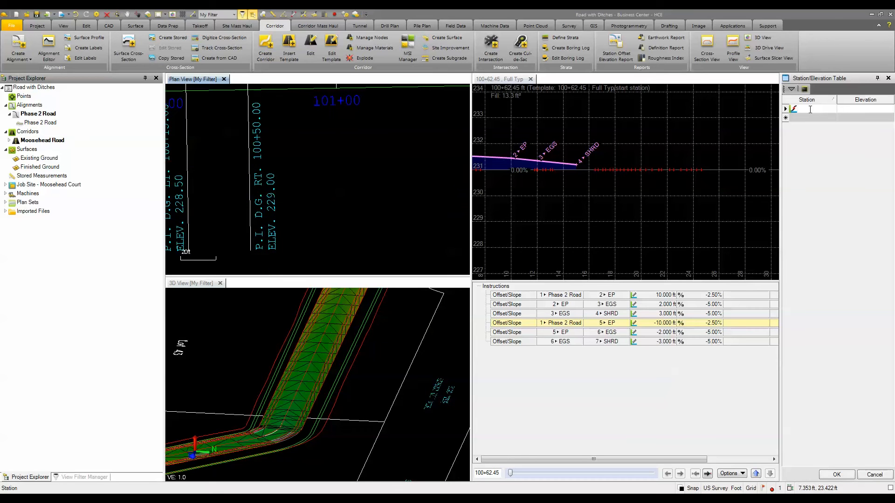
type("100+")
type("50")
key("Tab")
type("229")
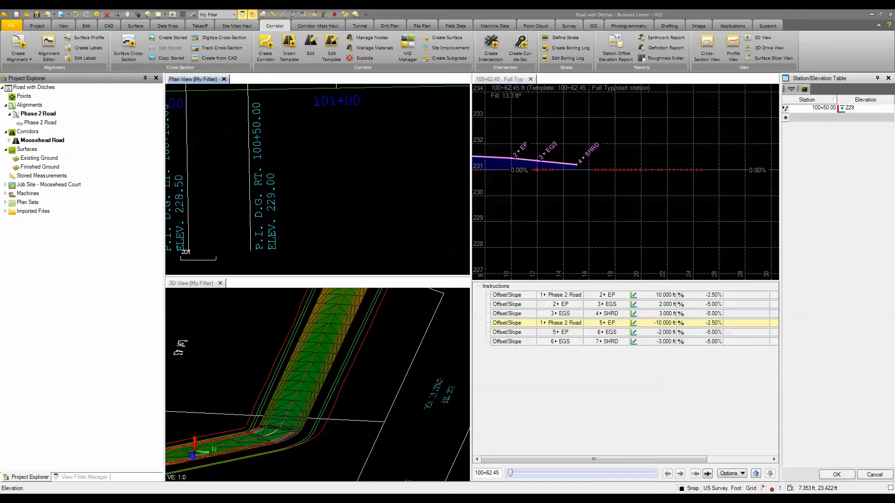
key("Tab")
scroll(372, 181, "down", 4)
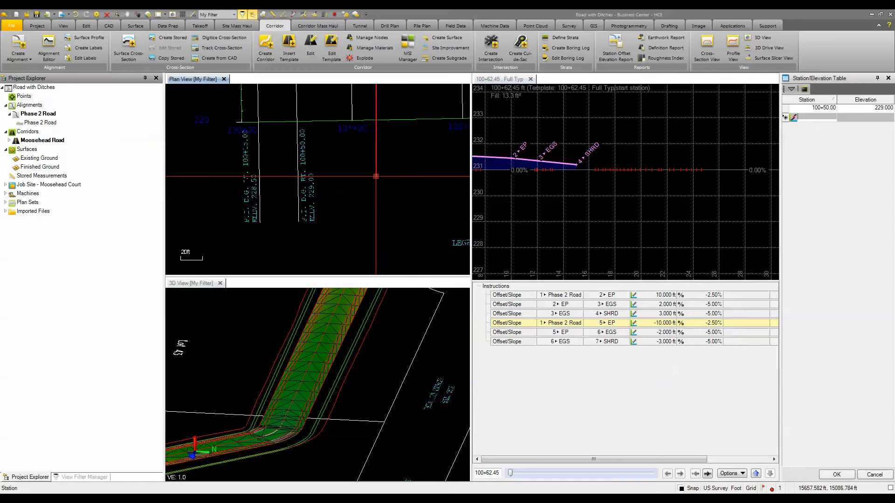
- Read the right ditch grade point at station 106+00 in the plan profile and add it to the table with elevation 226.20
middle_click_drag(372, 135, 232, 162)
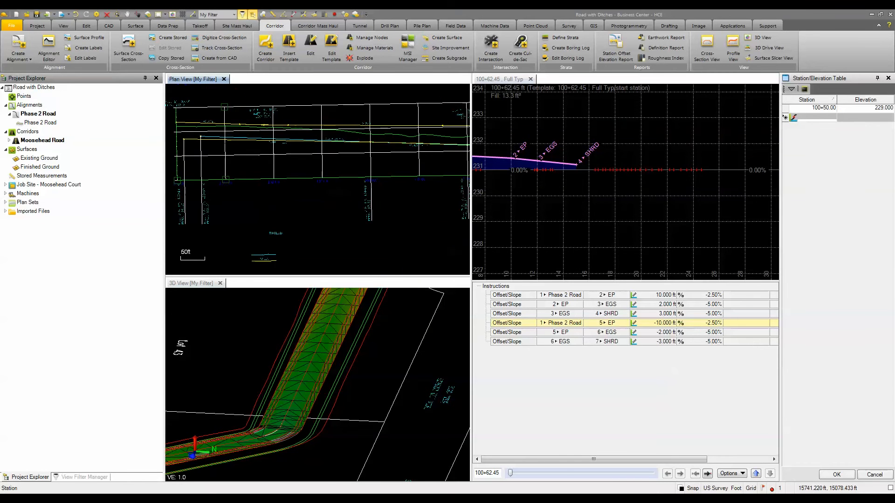
scroll(362, 211, "up", 7)
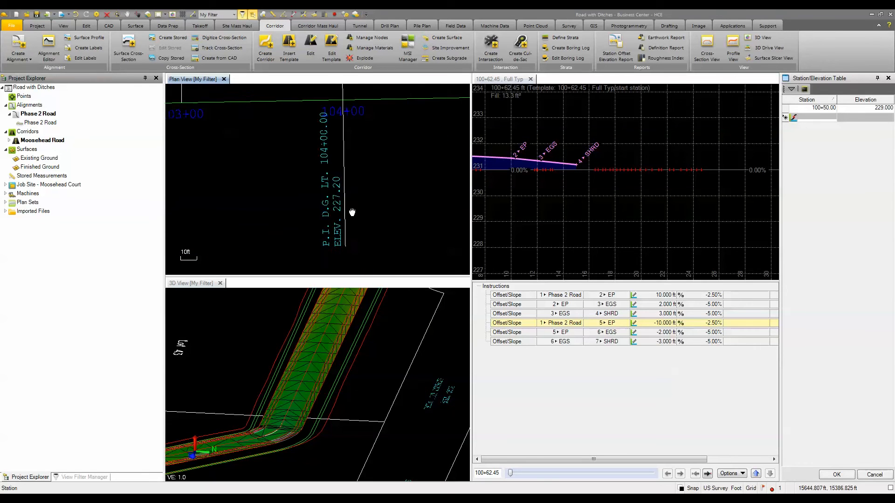
scroll(246, 218, "down", 2)
middle_click_drag(396, 210, 293, 238)
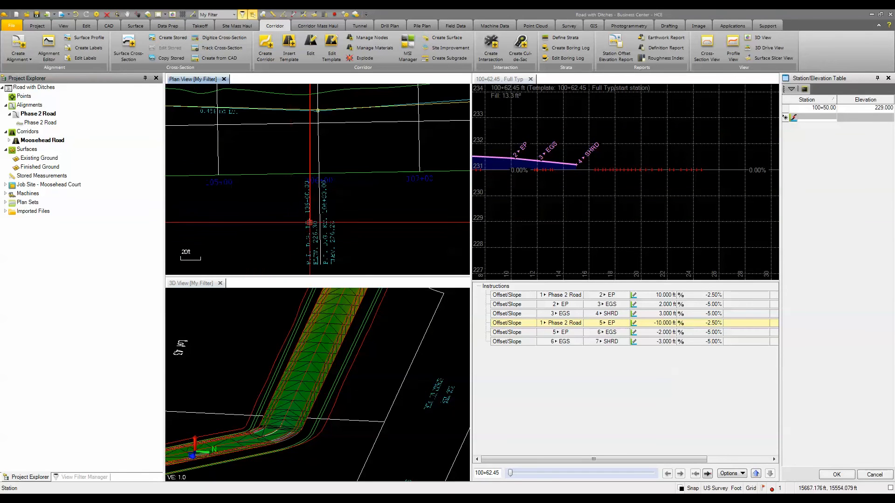
scroll(327, 239, "up", 2)
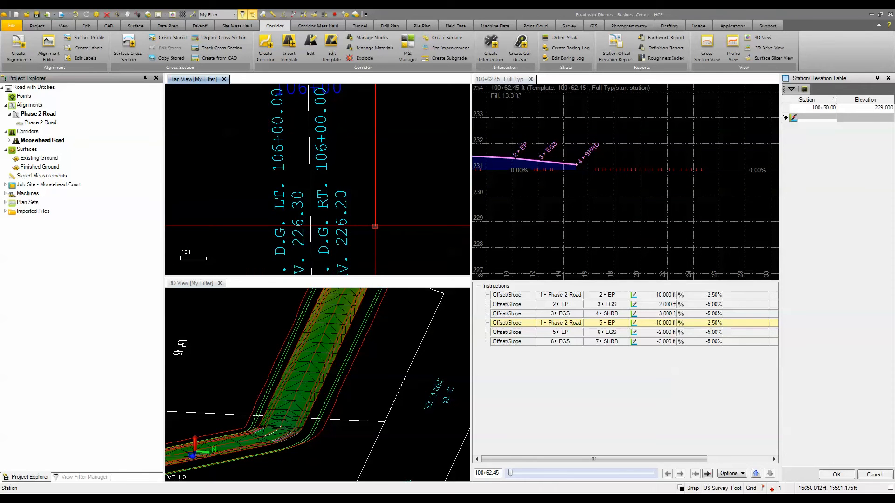
scroll(375, 226, "down", 2)
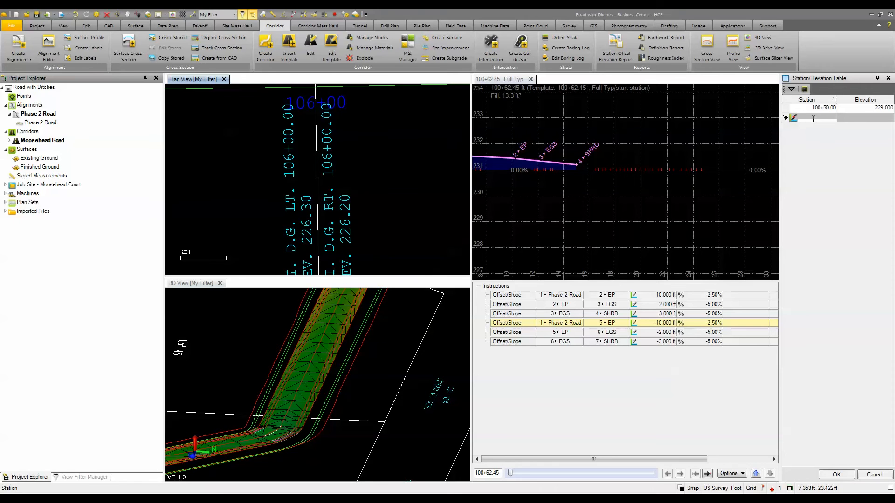
type("10600")
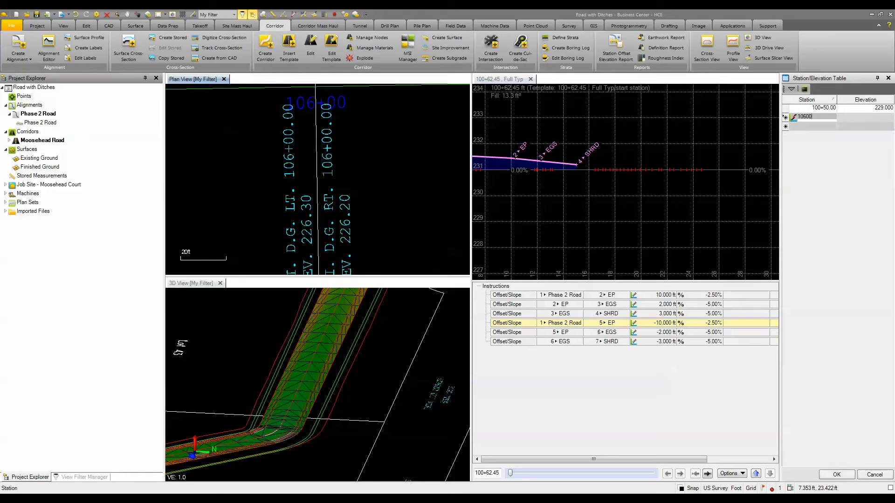
key("Tab")
type("226")
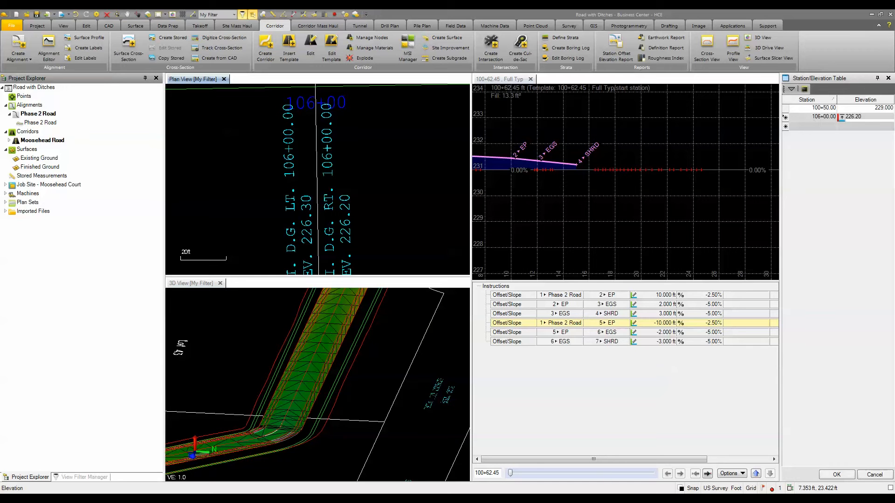
type(".20")
left_click(827, 127)
- Find the right ditch grade point at station 110+00 in the plan profile and add it to the table with elevation 228.50
scroll(426, 186, "down", 3)
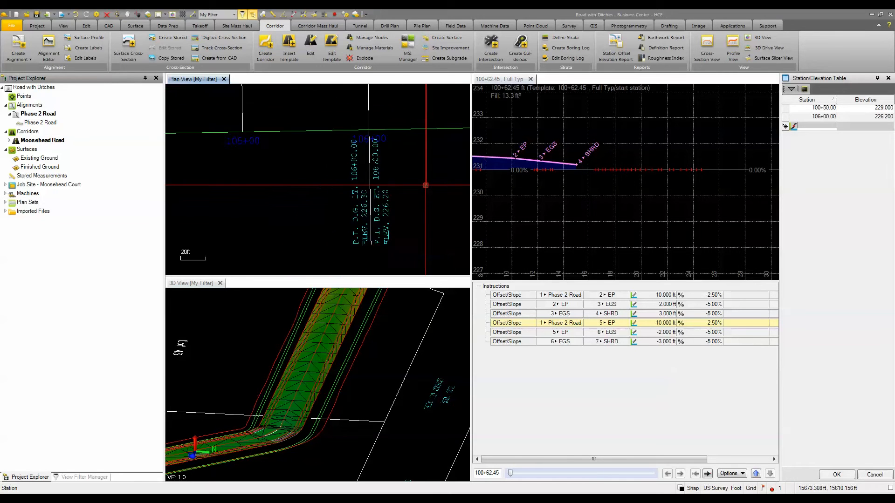
middle_click_drag(426, 186, 273, 226)
scroll(274, 226, "down", 1)
middle_click_drag(373, 197, 228, 214)
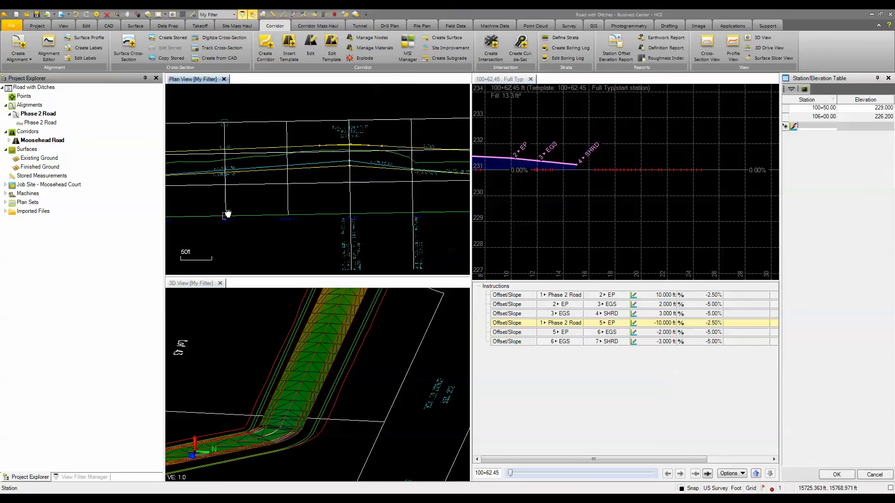
scroll(370, 242, "up", 3)
middle_click_drag(370, 242, 365, 188)
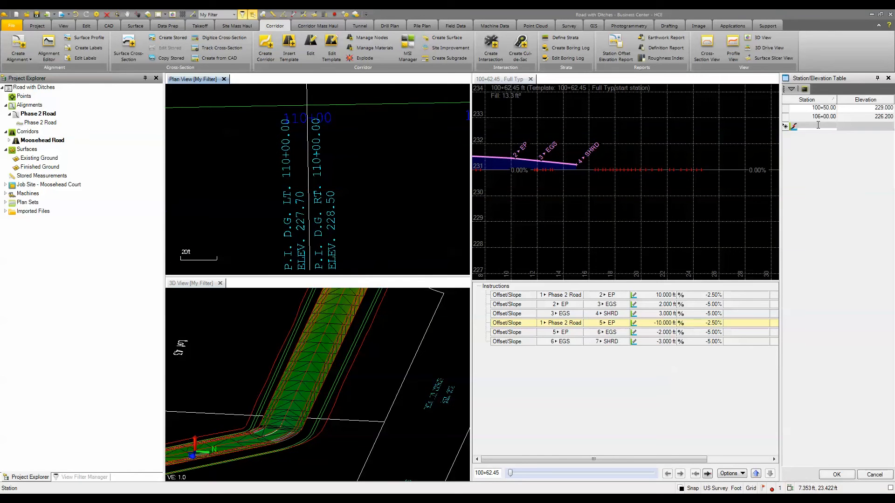
type("110")
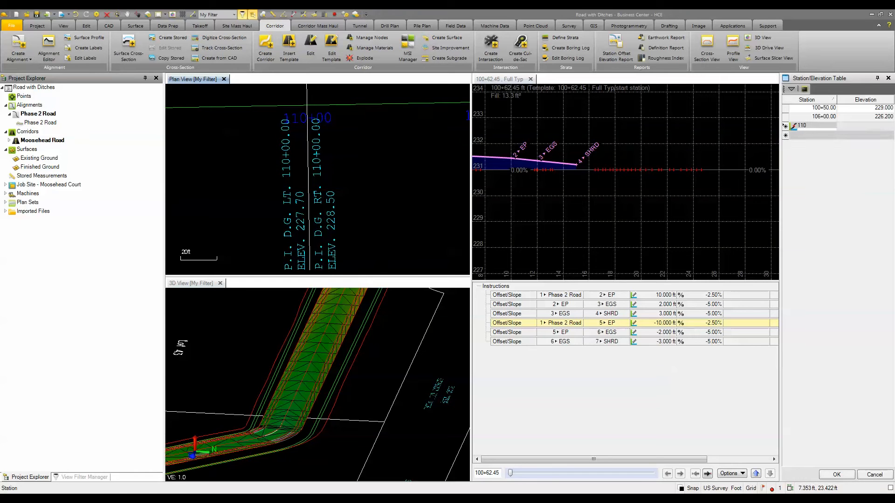
type("+00")
key("Tab")
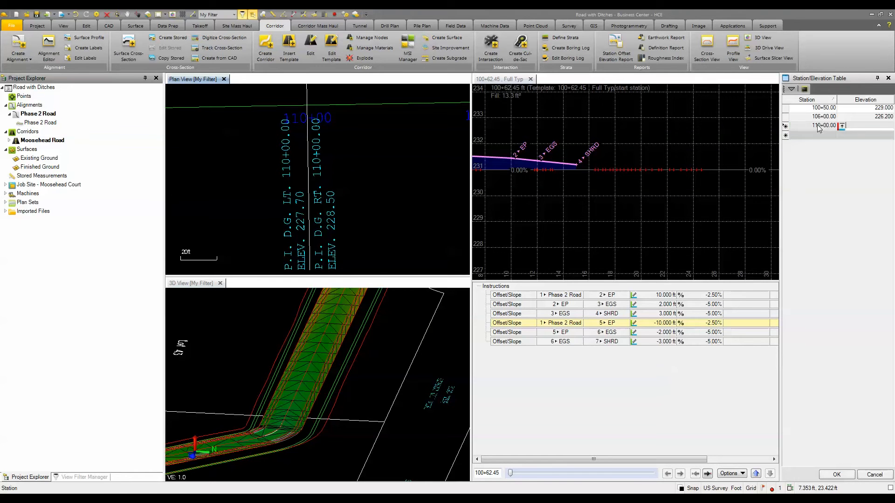
type("228.50")
left_click(815, 135)
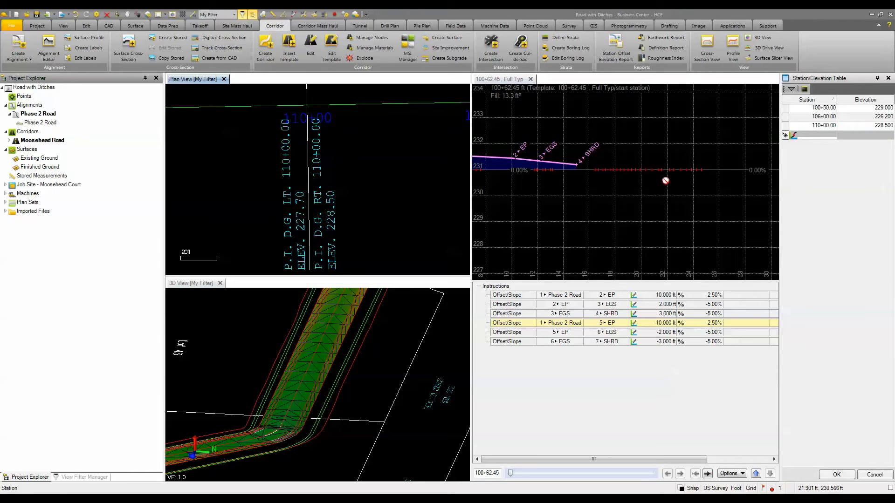
- Locate the right ditch grade point at station 111+00 in the plan profile and enter it in the table with elevation 227
scroll(319, 219, "down", 3)
scroll(319, 219, "down", 2)
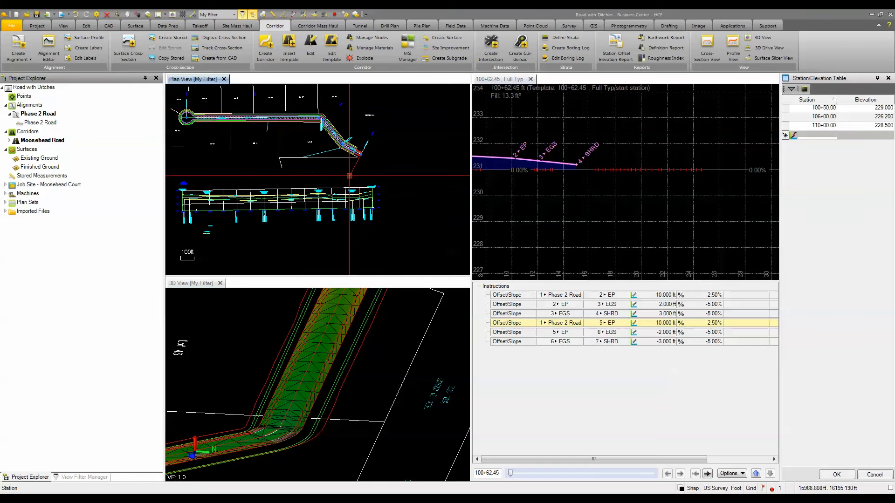
scroll(318, 227, "up", 4)
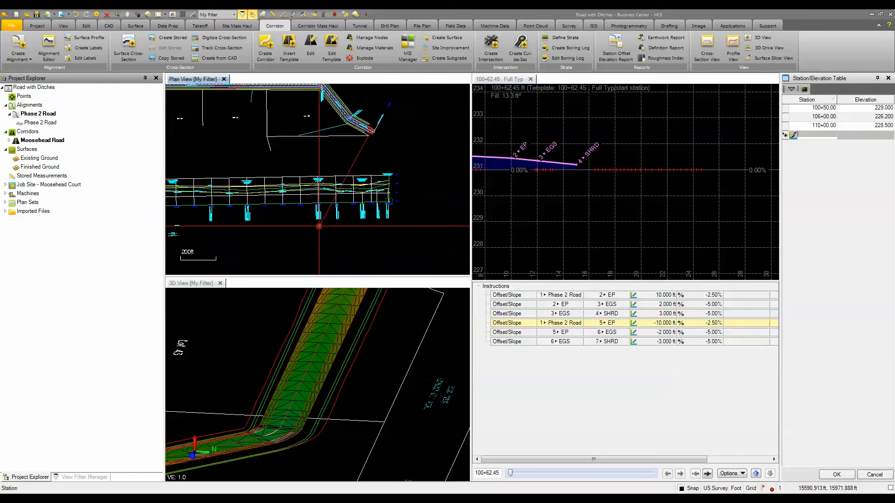
scroll(337, 188, "up", 5)
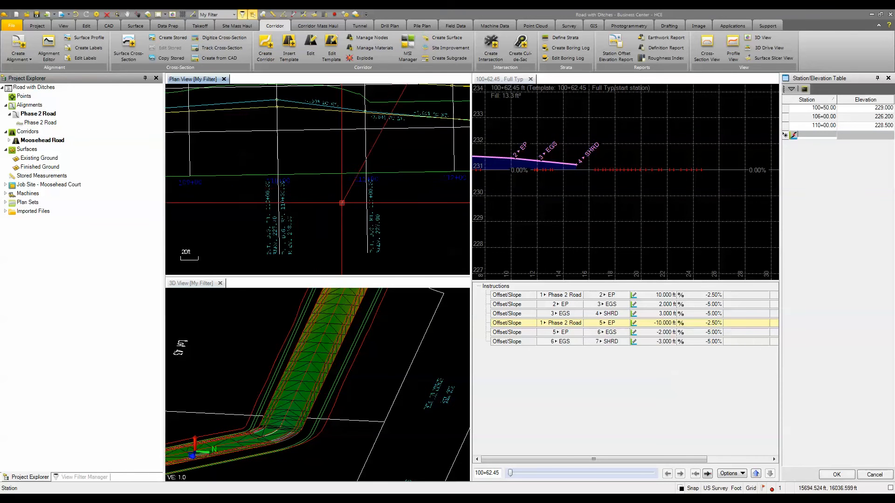
middle_click_drag(415, 230, 366, 202)
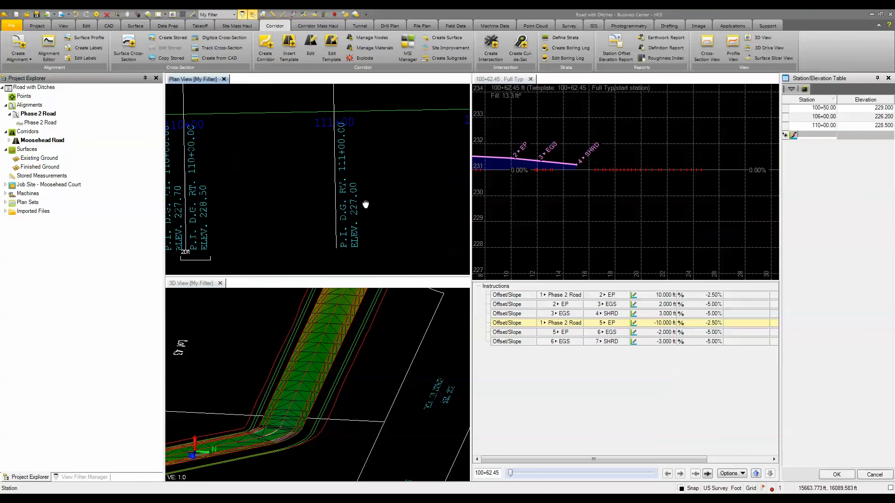
left_click(822, 135)
type("11100")
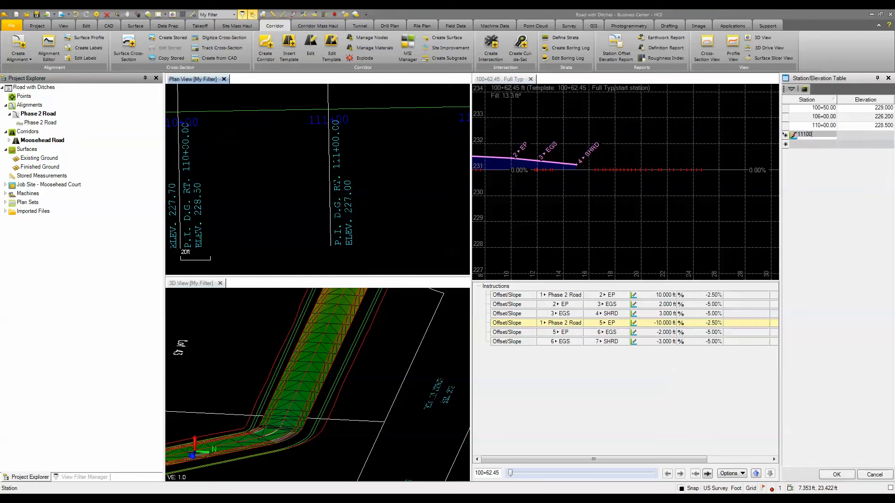
key("Tab")
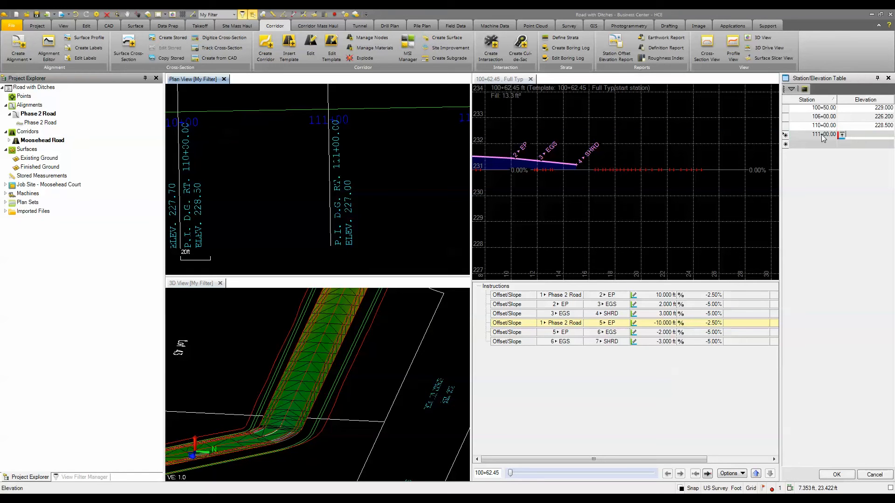
type("227")
key("Return")
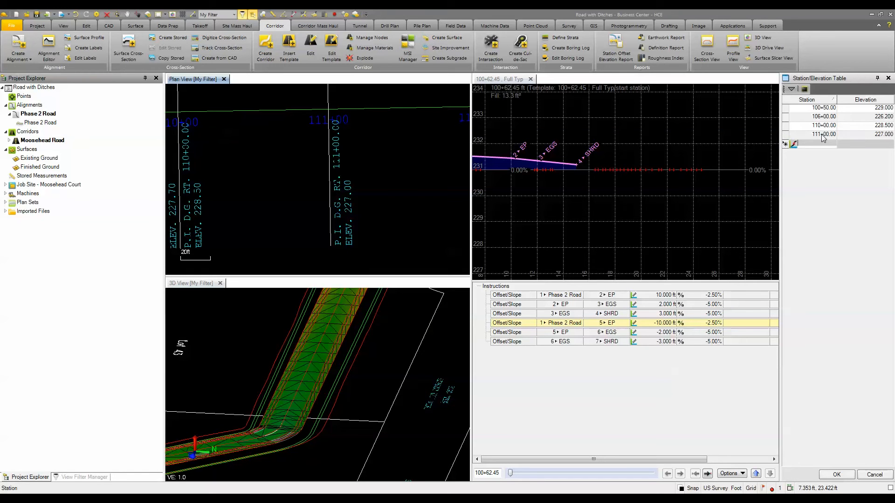
- Add the right ditch grade point at station 112+50 from the plan profile to the table with elevation 225.5
scroll(416, 196, "down", 2)
middle_click_drag(398, 195, 245, 214)
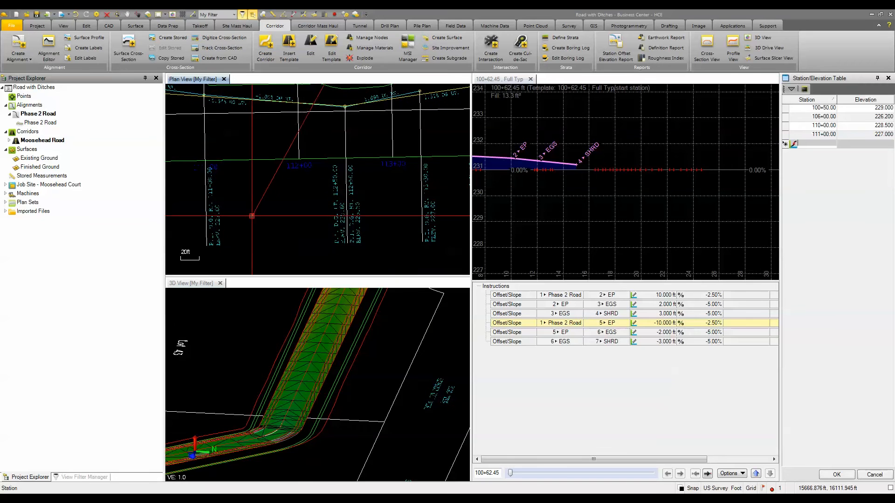
scroll(361, 217, "up", 2)
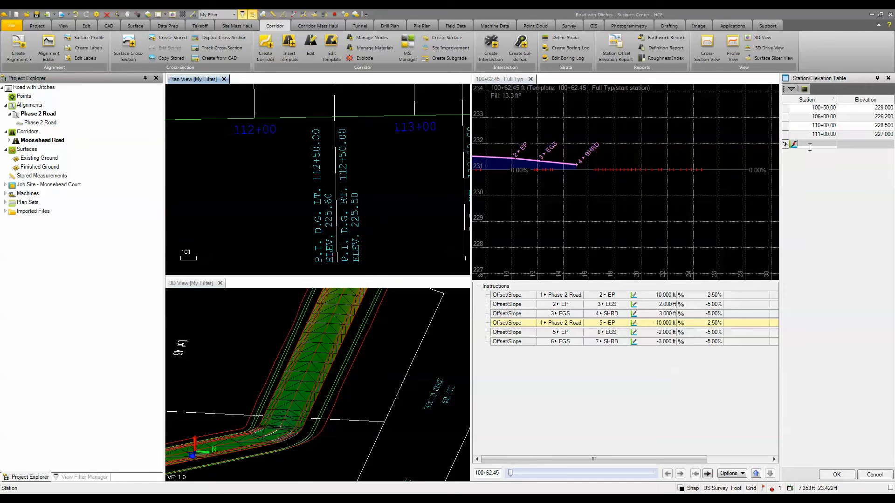
type("11250")
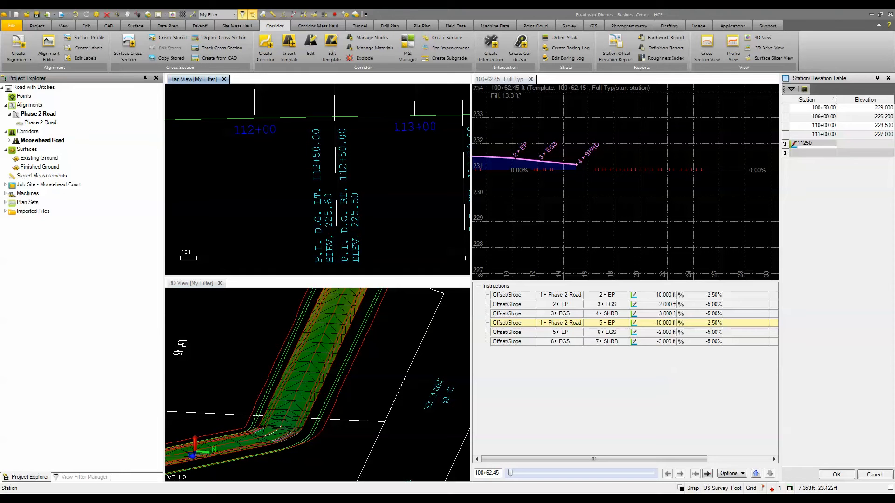
key("Tab")
type("2")
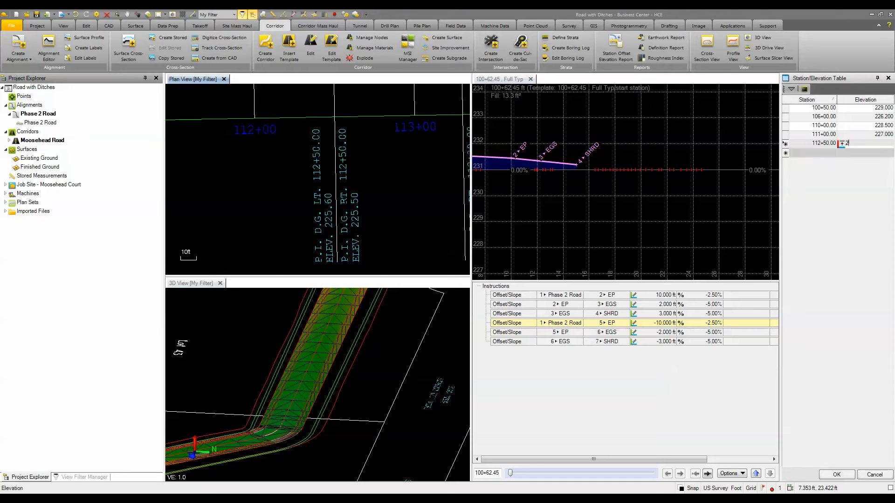
type("25.5")
key("Return")
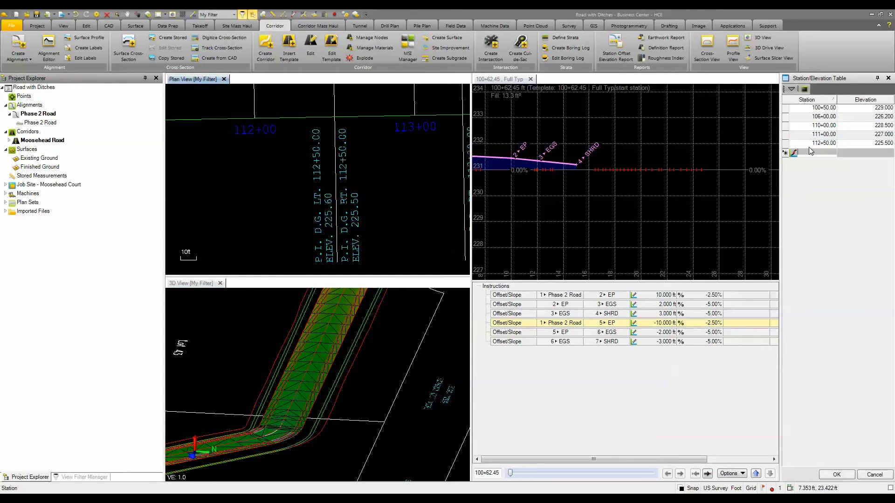
- Enter the last right ditch grade point from the plan profile in the table: station 113+30 at elevation 227
scroll(376, 202, "down", 5)
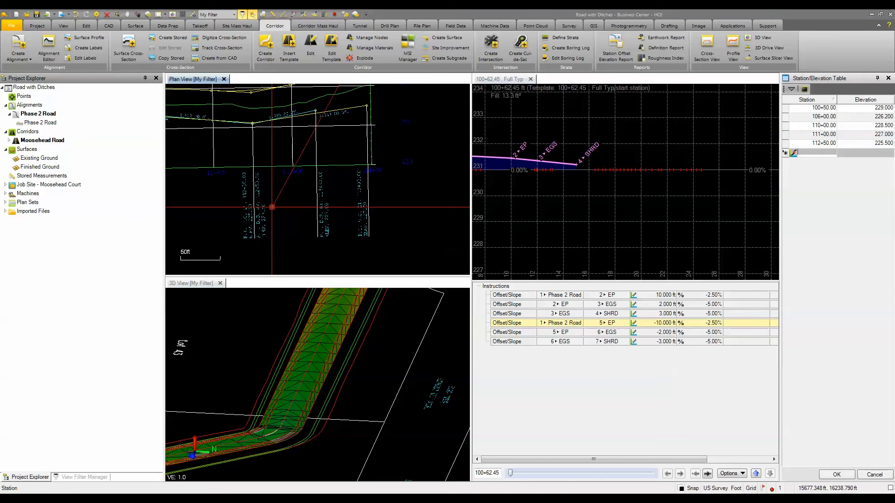
scroll(317, 210, "up", 3)
scroll(317, 210, "up", 2)
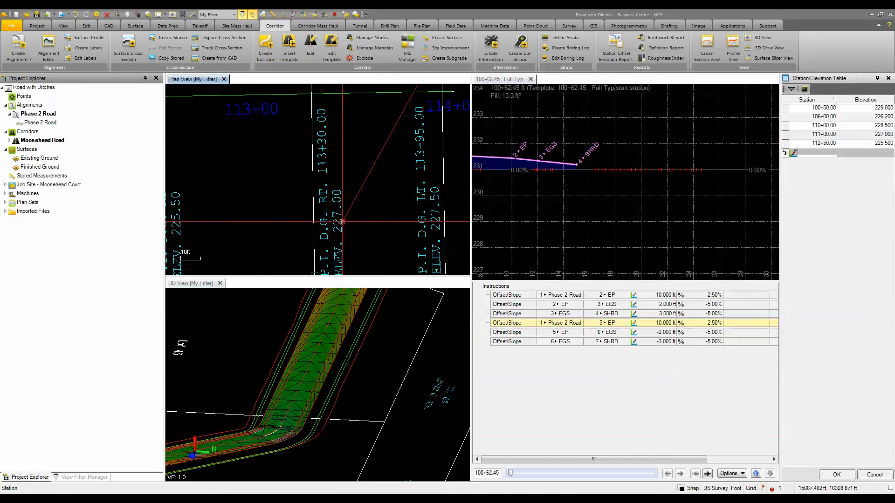
type("11330")
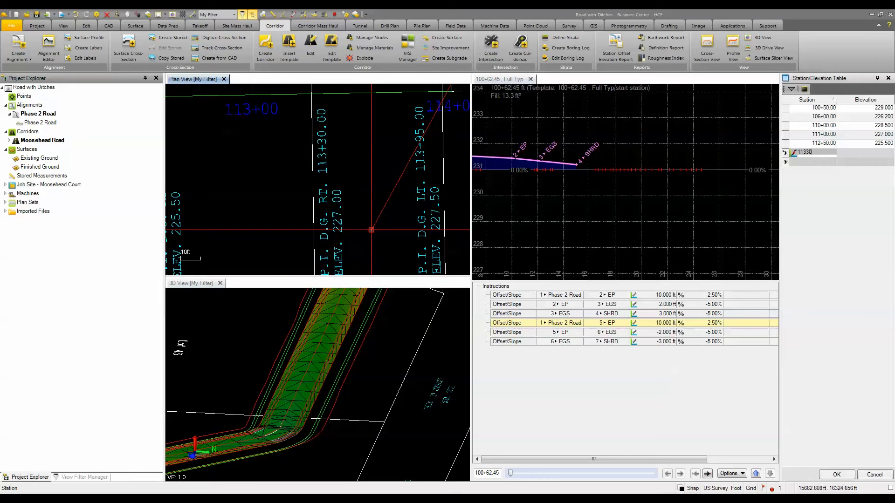
key("Tab")
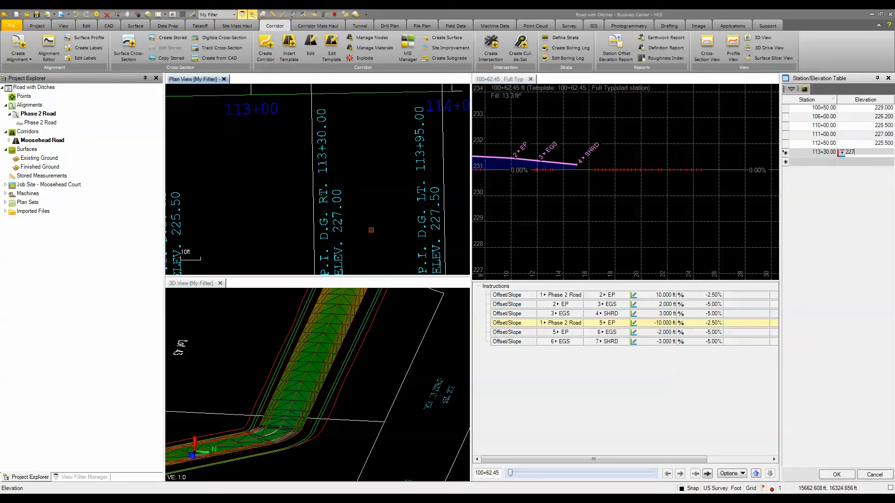
type("227")
key("Tab")
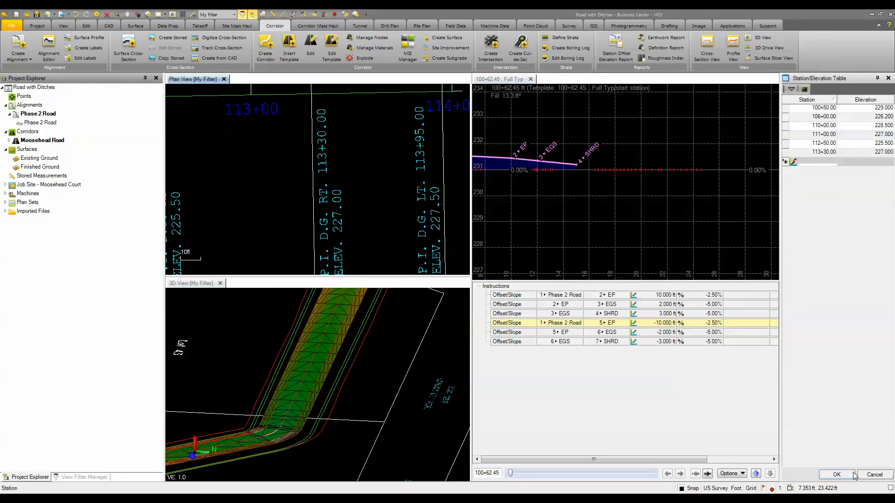
- Accept the station/elevation table and add the Slope/Elevation ditch instruction from node 4 SHRD to the template
left_click(838, 475)
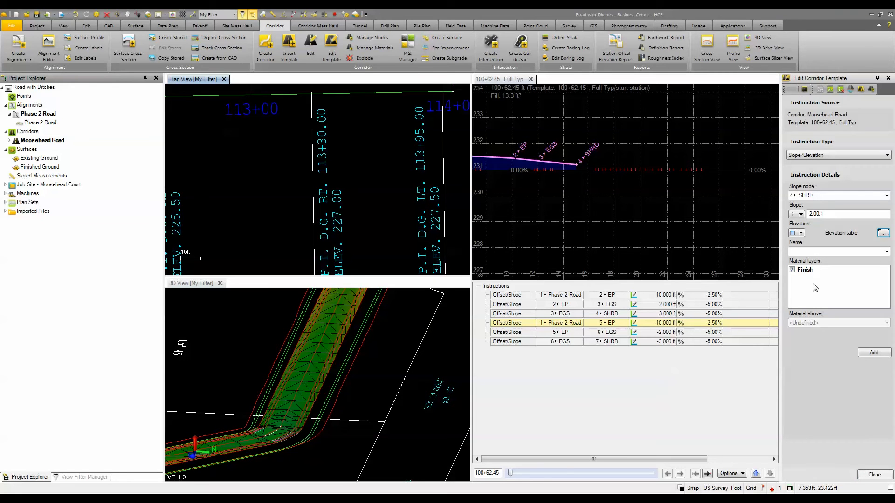
left_click(873, 353)
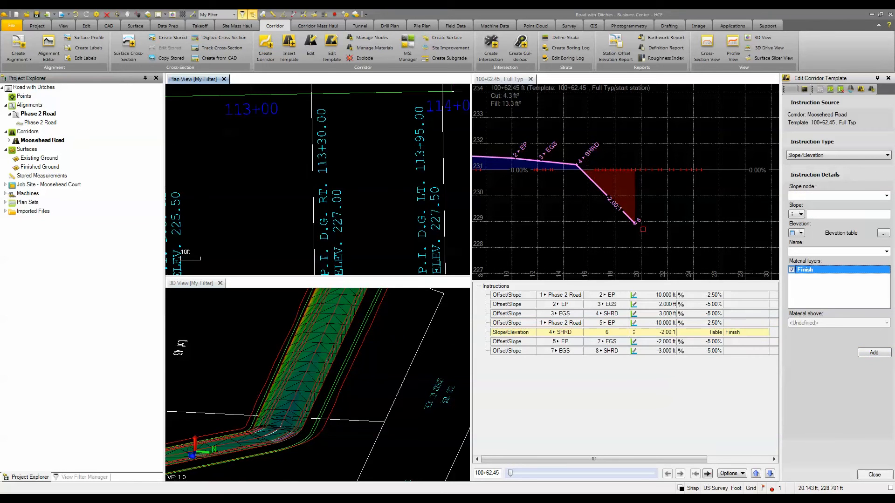
mouse_move(510, 474)
left_mouse_down()
mouse_move(554, 475)
mouse_move(565, 488)
mouse_move(513, 487)
mouse_move(511, 479)
left_mouse_up()
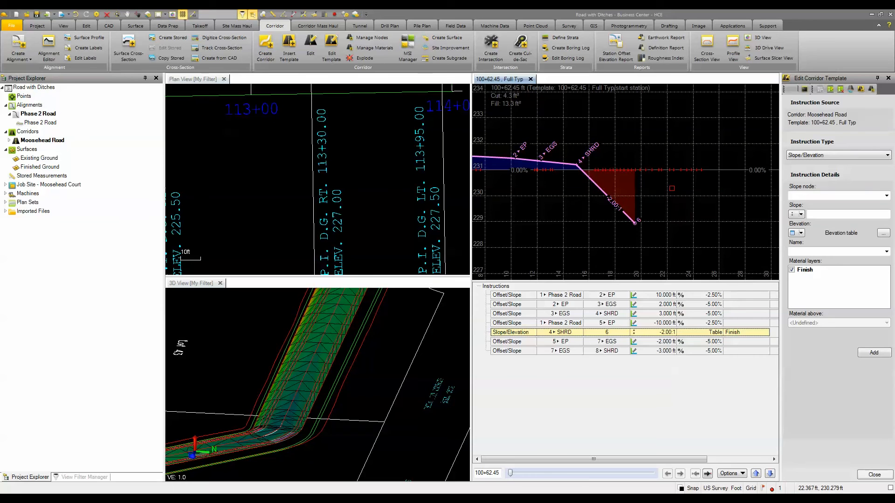
- Start a Side Slope instruction from ditch node 6 with Existing Ground as the target surface
left_click(825, 155)
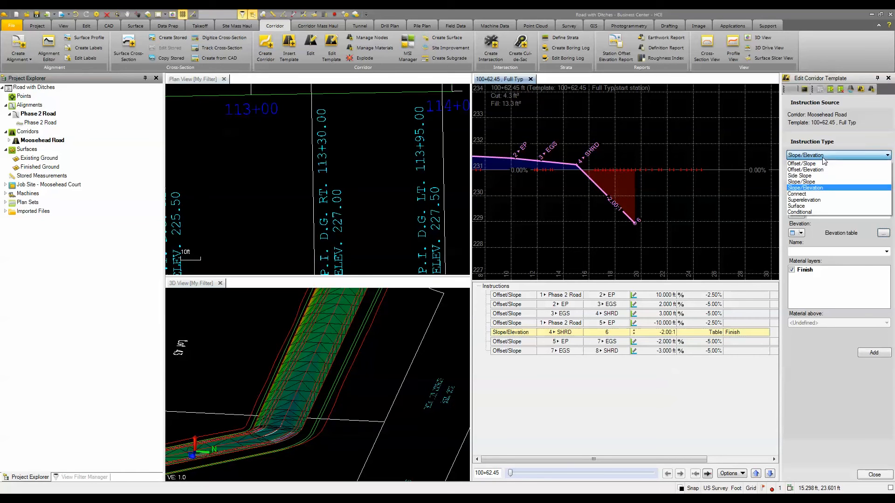
left_click(800, 176)
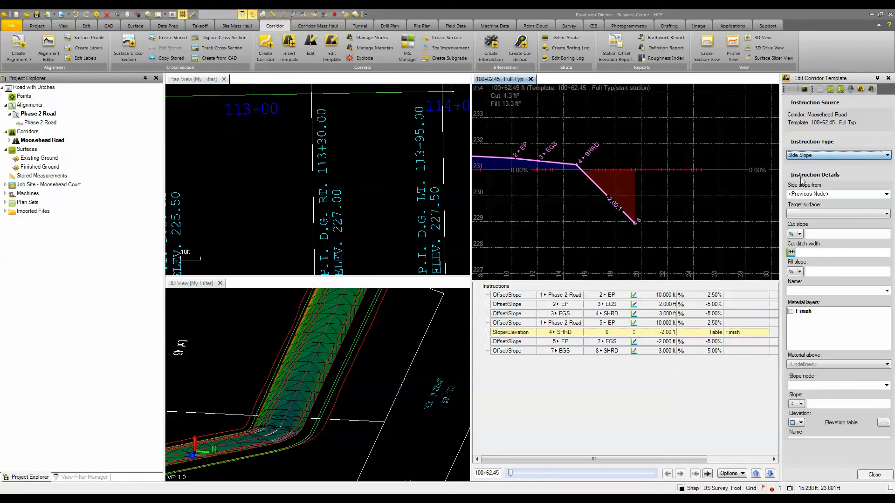
left_click(806, 194)
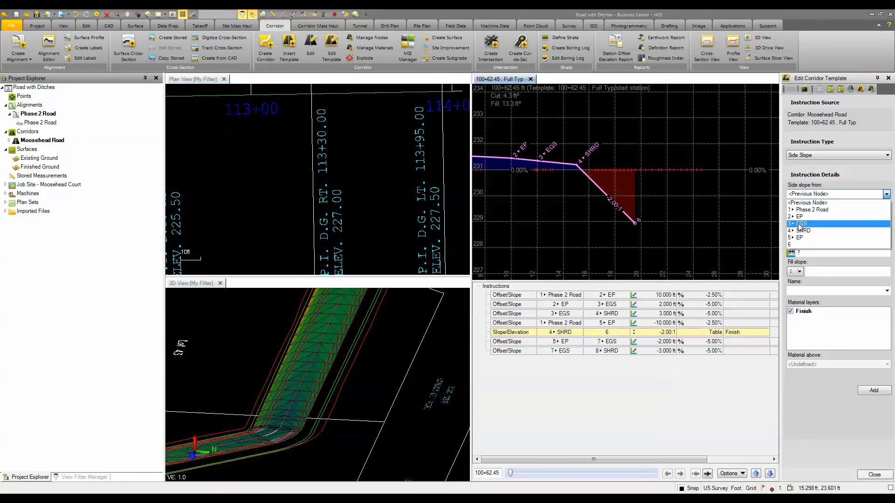
left_click(796, 245)
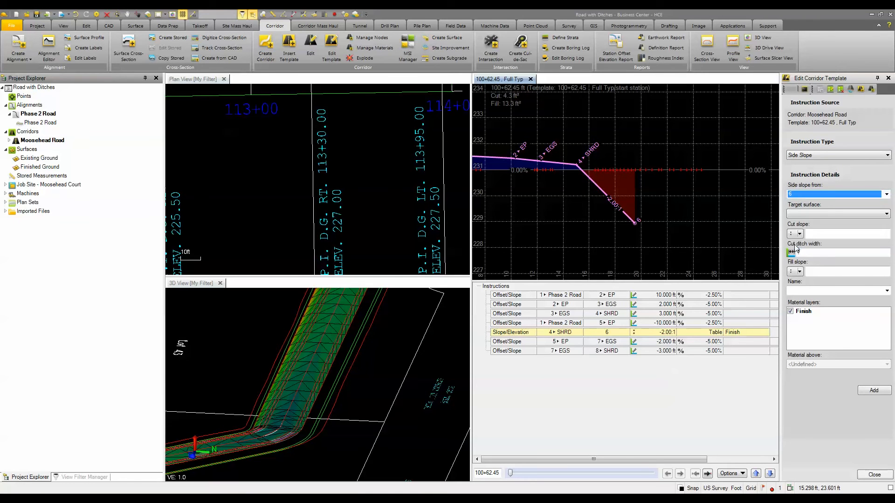
left_click(806, 214)
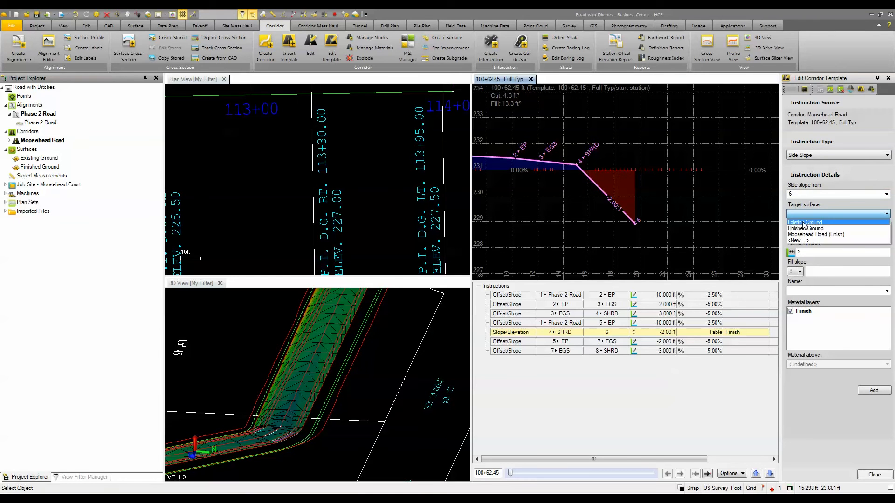
left_click(804, 223)
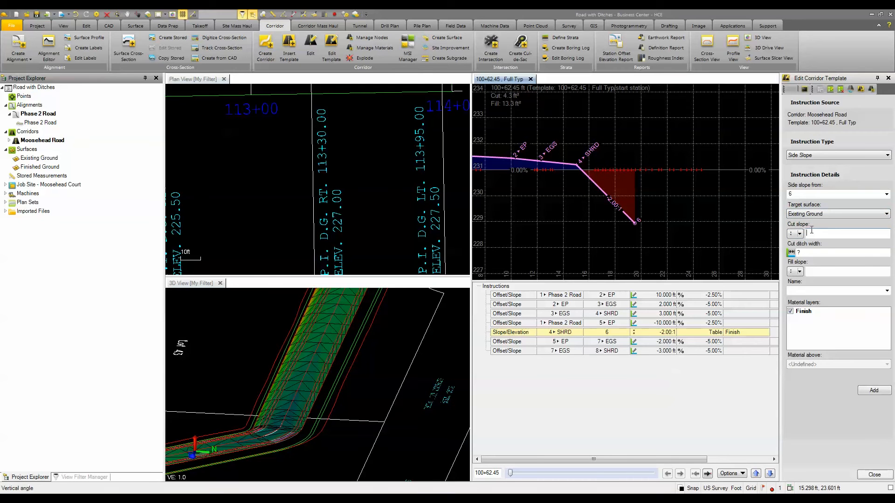
- Set the side slope's cut slope to 2:1, cut ditch width to 2 ft and fill slope to 2:1, name it DL and add it
type("2")
key("Tab")
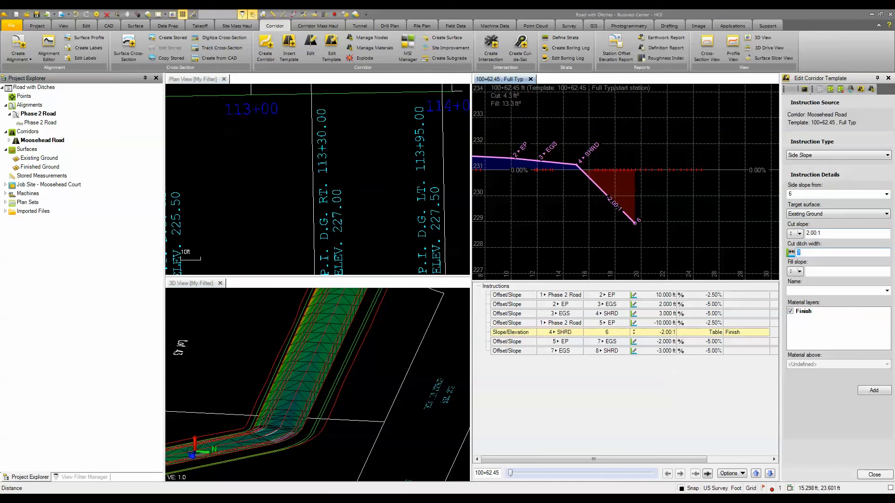
type("2")
key("Tab")
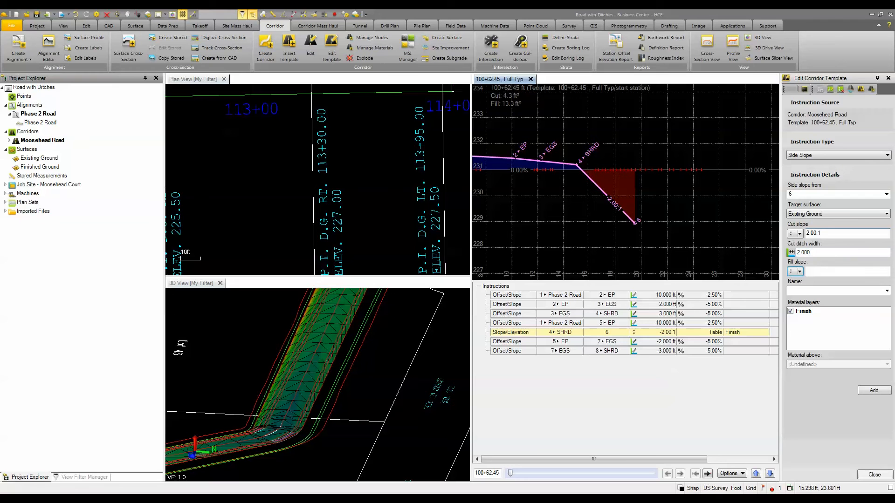
left_click(829, 271)
left_click(797, 291)
left_click(874, 390)
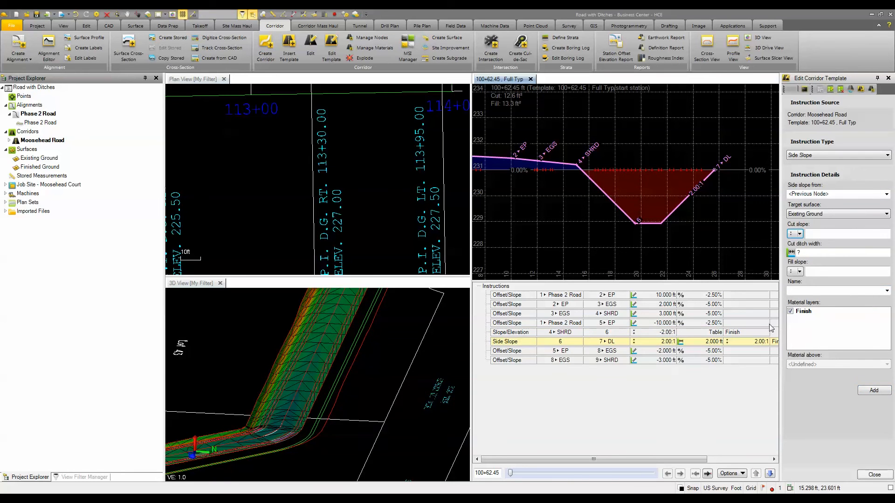
- Name node 6 of the ditch's Slope/Elevation instruction Inside Ditch and save the edit
left_click(521, 335)
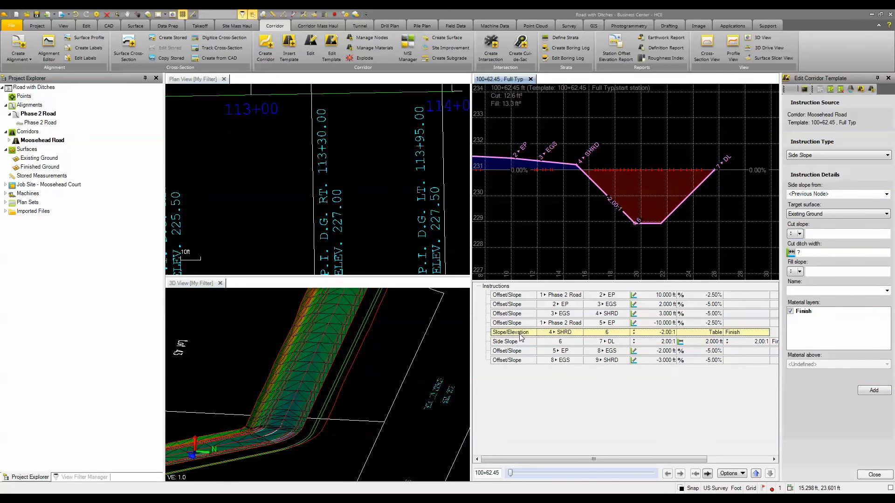
left_click(813, 251)
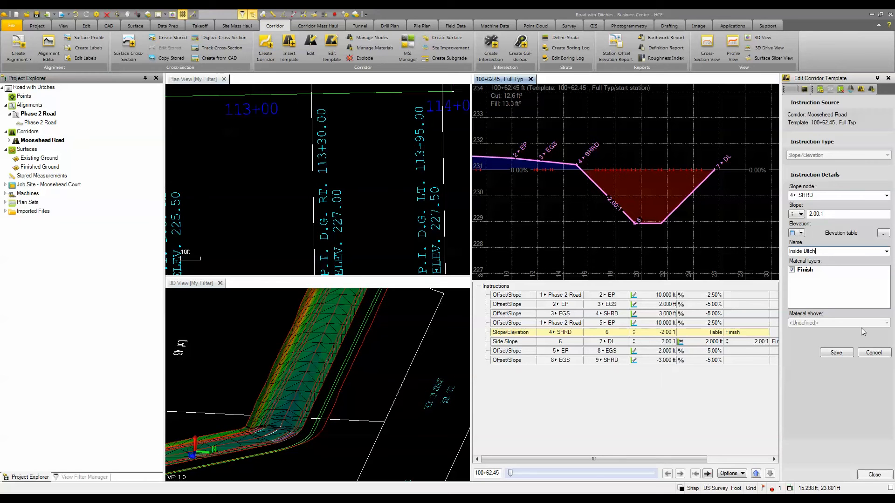
left_click(836, 356)
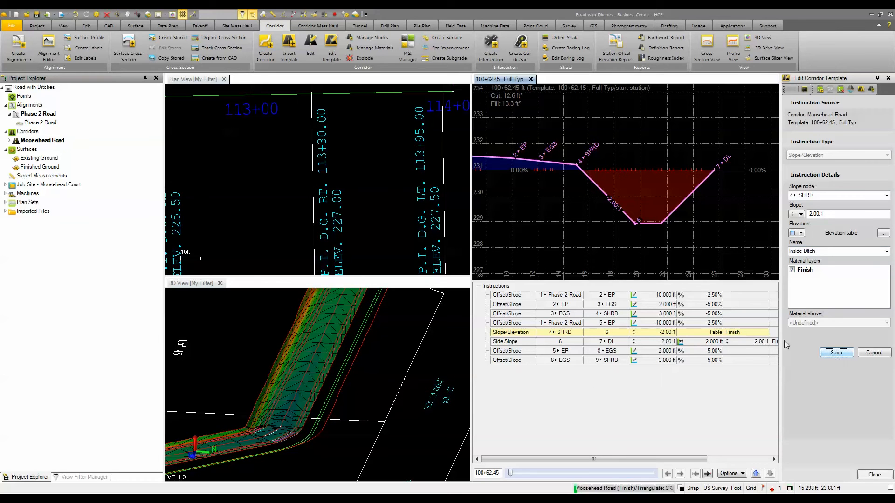
mouse_move(511, 474)
left_mouse_down()
mouse_move(596, 491)
mouse_move(504, 483)
left_mouse_up()
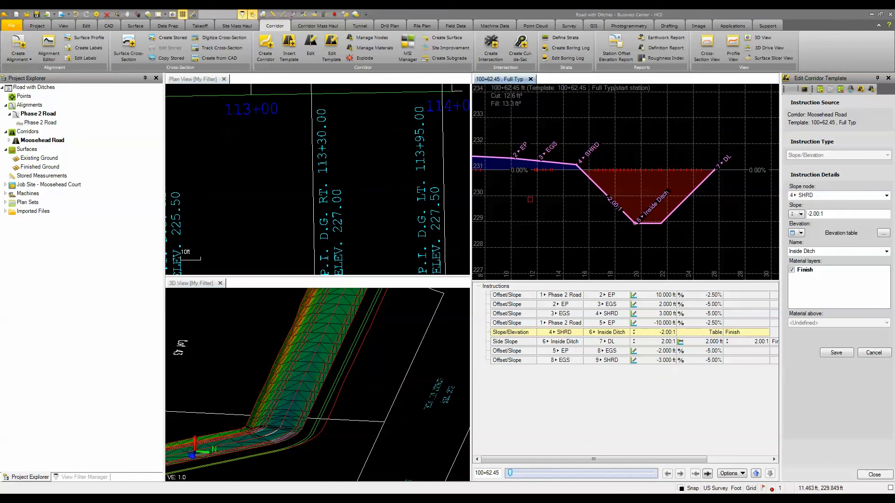
- Start a new Slope/Elevation instruction for the left side, placed after the left shoulder's Offset/Slope instruction
middle_click_drag(529, 200, 774, 202)
middle_click_drag(565, 208, 717, 227)
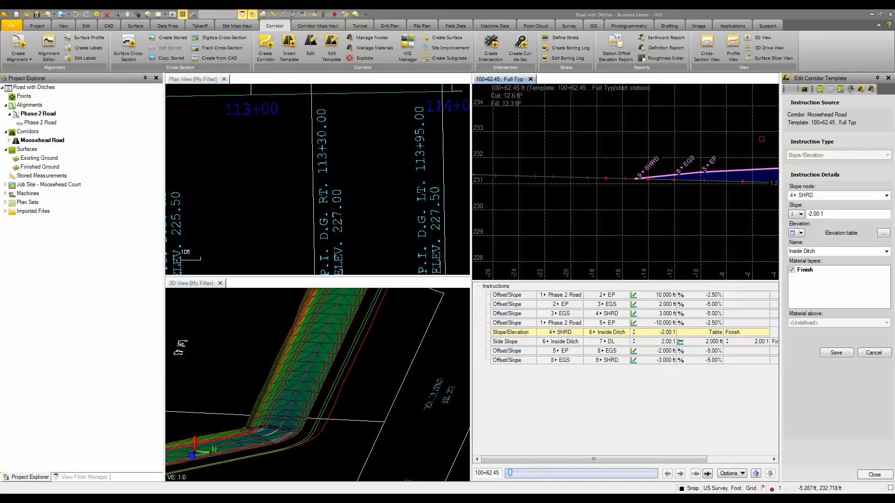
left_click(820, 90)
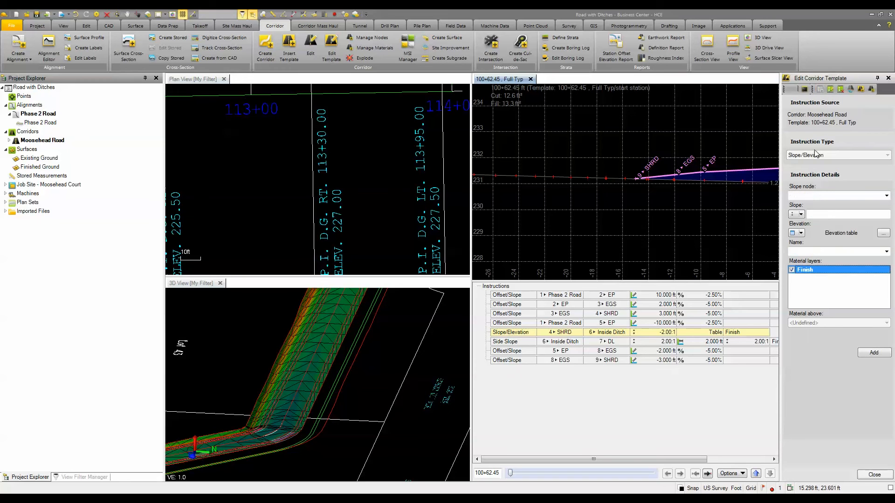
left_click(802, 155)
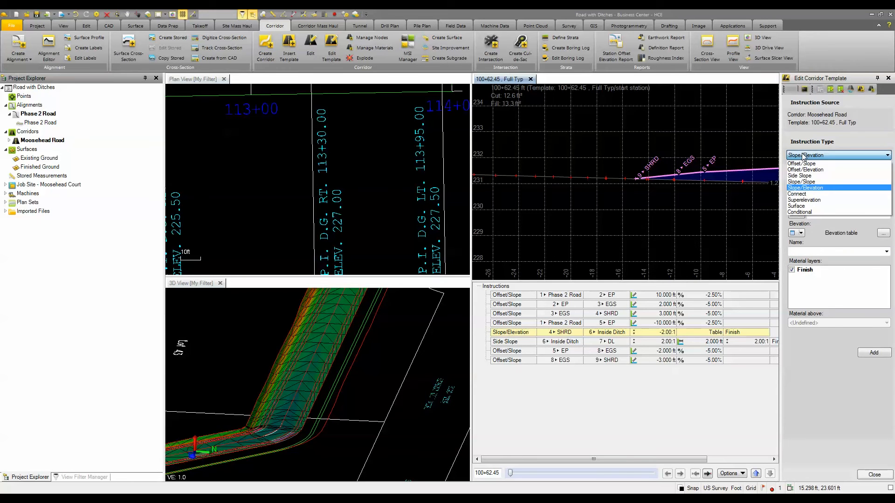
left_click(803, 189)
left_click(809, 196)
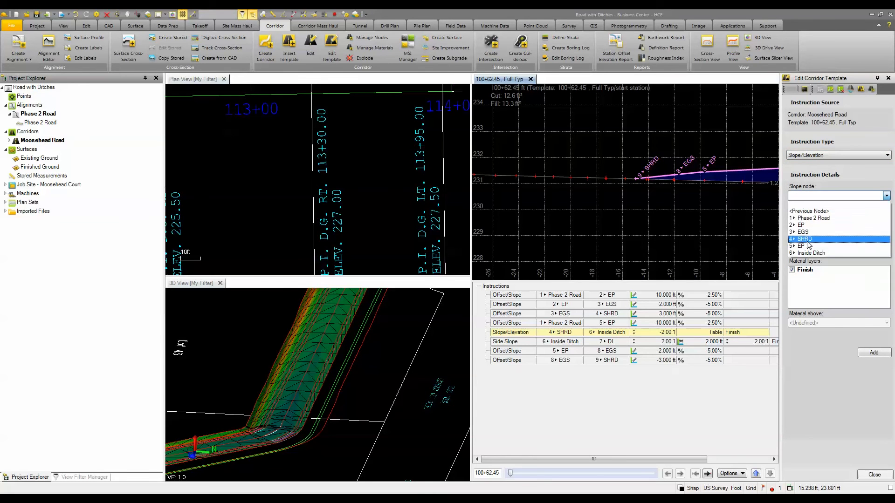
left_click(513, 362)
left_click(513, 360)
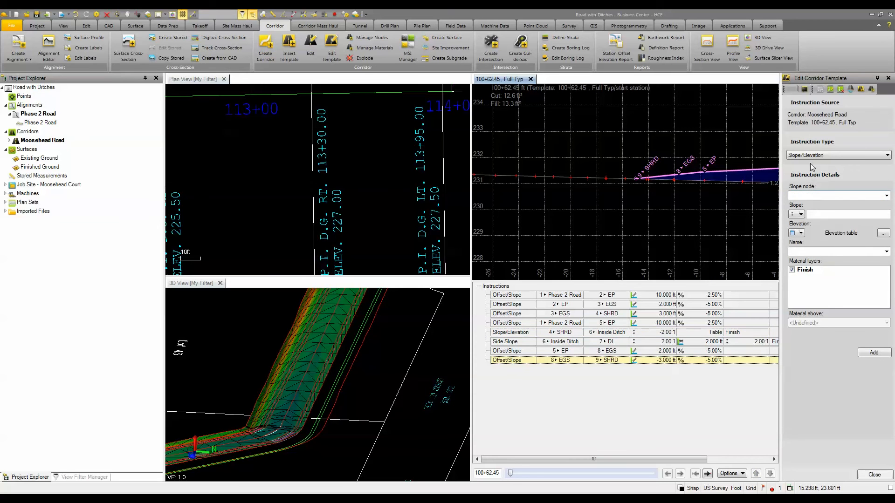
- Set the new instruction's slope node to 9 SHRD and its slope to -2:1
left_click(809, 198)
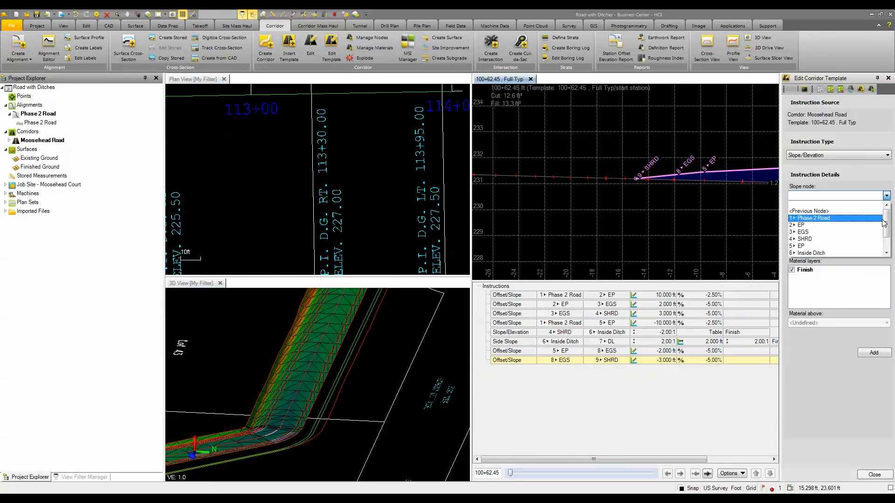
scroll(884, 224, "down", 2)
left_click(801, 253)
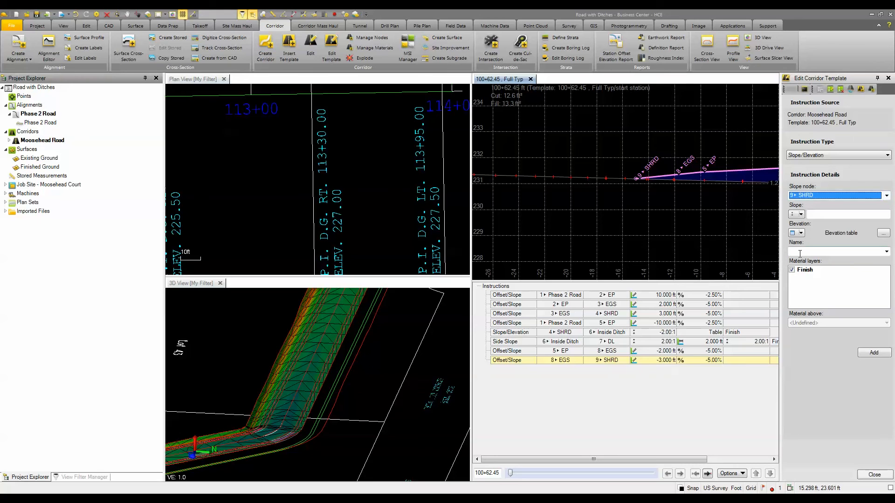
left_click(824, 215)
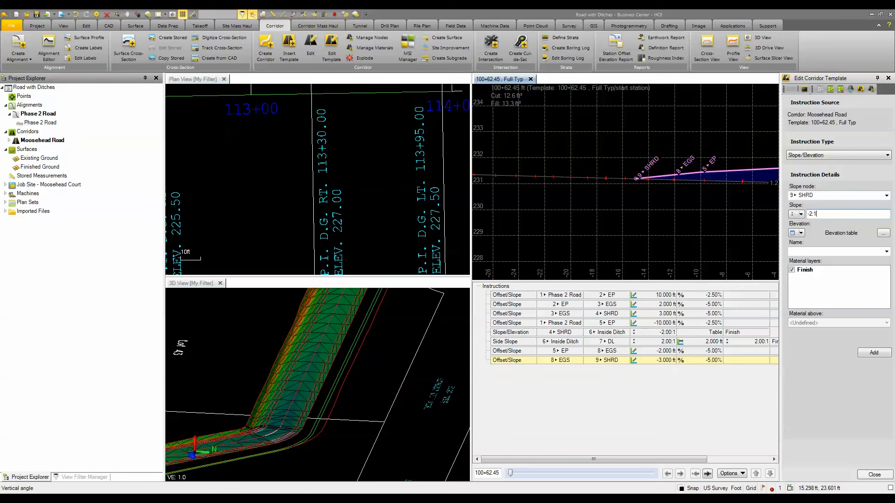
- Open the instruction's station/elevation table and enter the plan profile's first left ditch grade point: station 100+15 at elevation 228.5
left_click(883, 235)
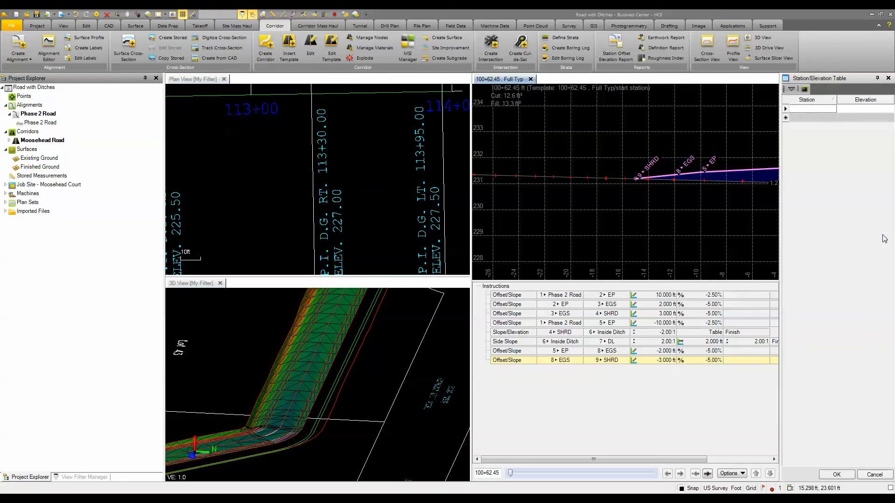
left_click(803, 109)
scroll(285, 176, "down", 5)
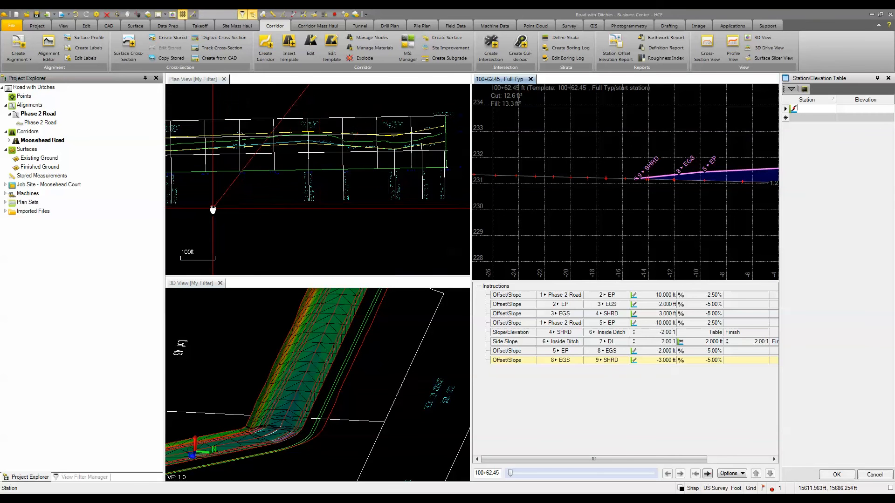
scroll(337, 214, "down", 3)
scroll(230, 196, "up", 5)
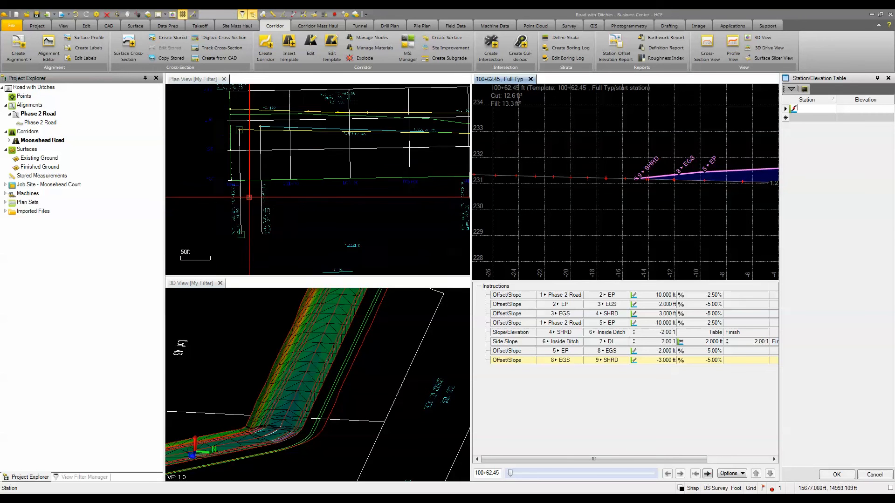
middle_click_drag(233, 214, 276, 171)
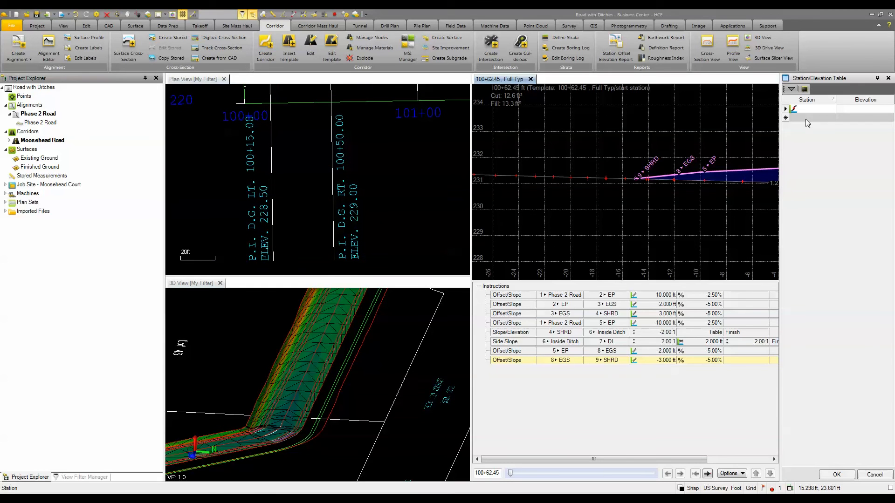
type("10015")
key("Tab")
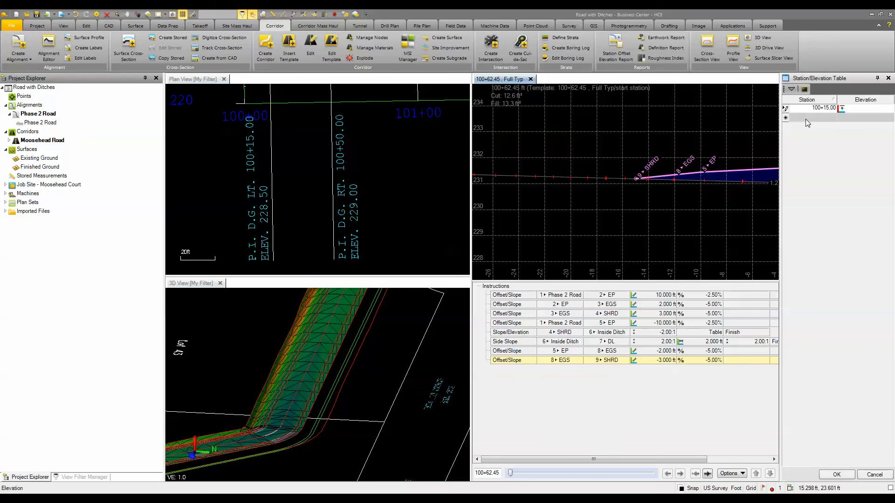
type("228.5")
left_click(806, 118)
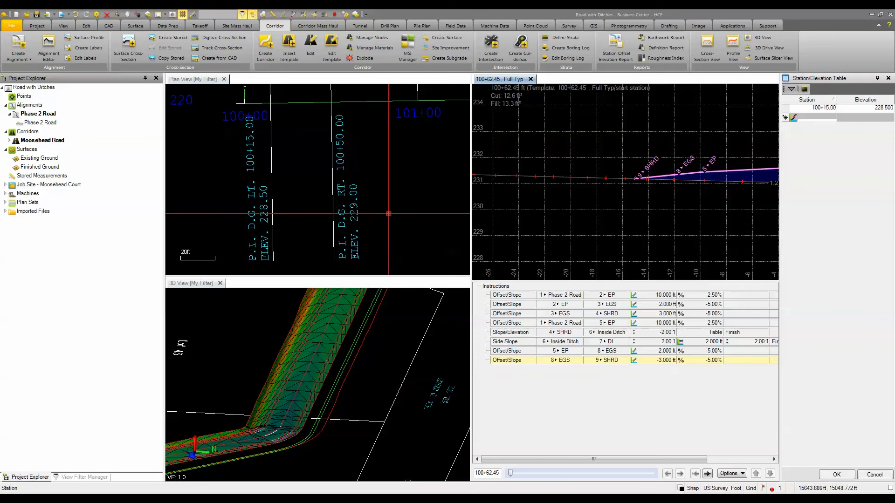
- Locate the left ditch grade point at station 104+00 in the plan profile and enter it in the table with elevation 227.2
scroll(277, 196, "down", 2)
scroll(276, 196, "down", 3)
middle_click_drag(386, 182, 286, 216)
middle_click_drag(427, 223, 382, 224)
scroll(301, 200, "up", 4)
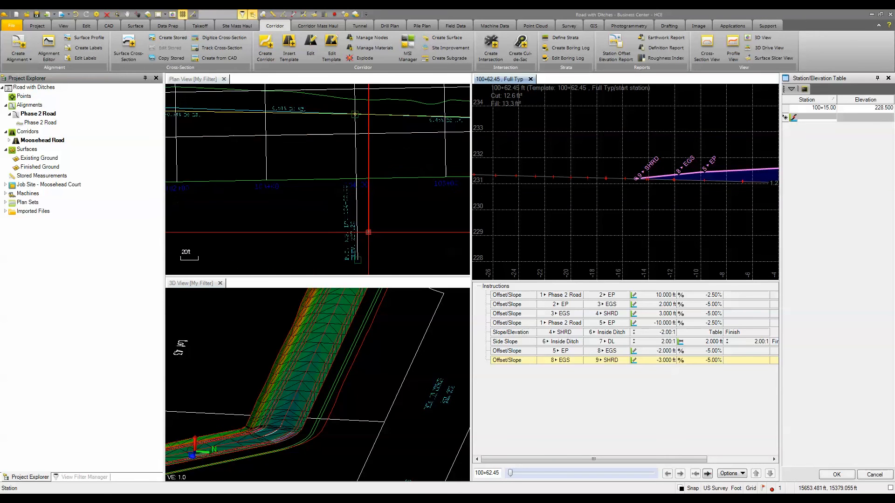
left_click(819, 116)
type("10")
type("4+0")
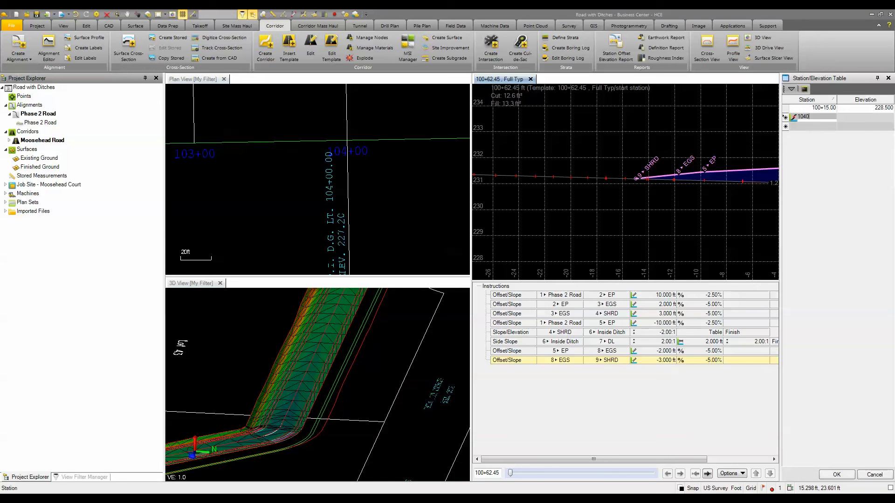
type("0")
key("Tab")
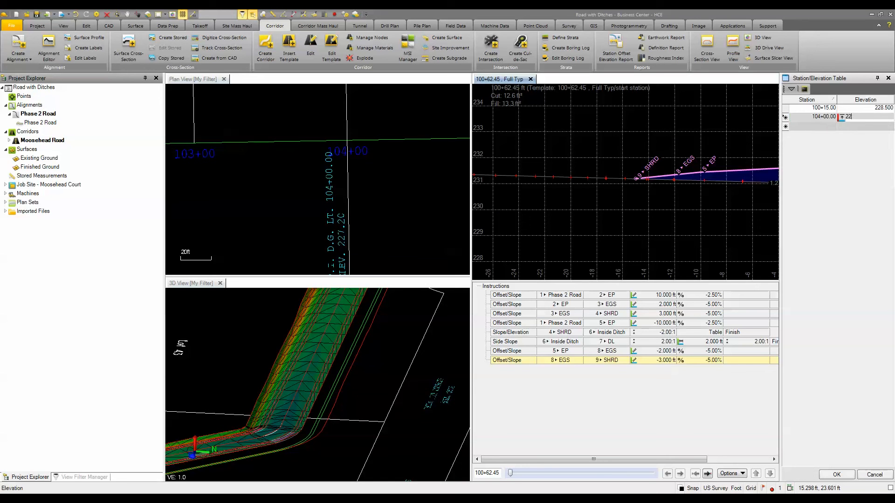
type("227.2")
key("Return")
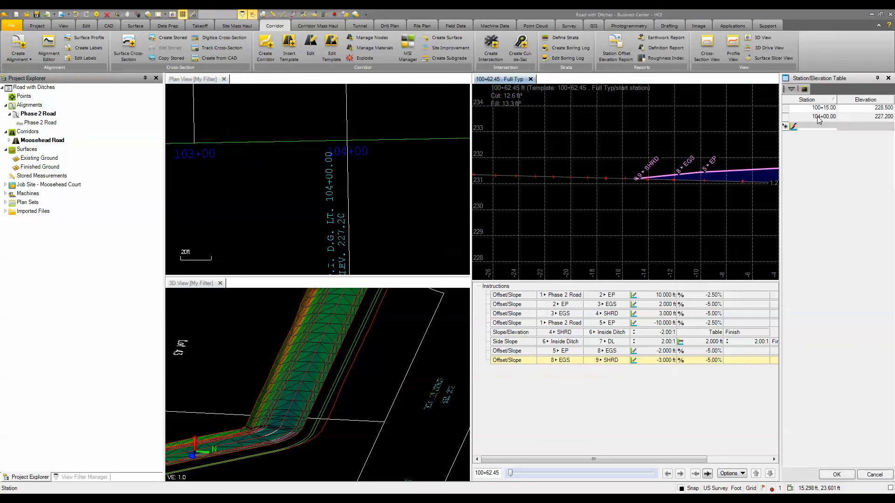
- Add the left ditch grade point at station 106+00 from the plan profile to the table with elevation 226.3
scroll(391, 230, "down", 4)
scroll(392, 230, "up", 1)
middle_click_drag(392, 230, 168, 237)
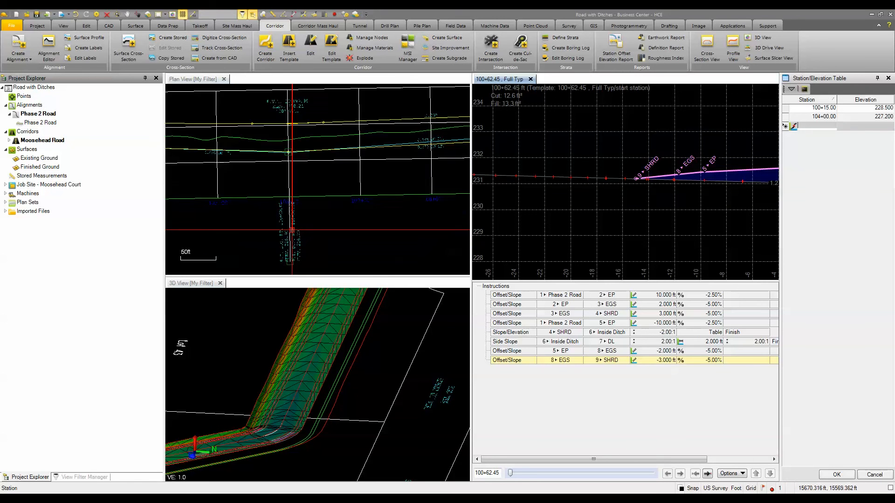
scroll(292, 229, "up", 3)
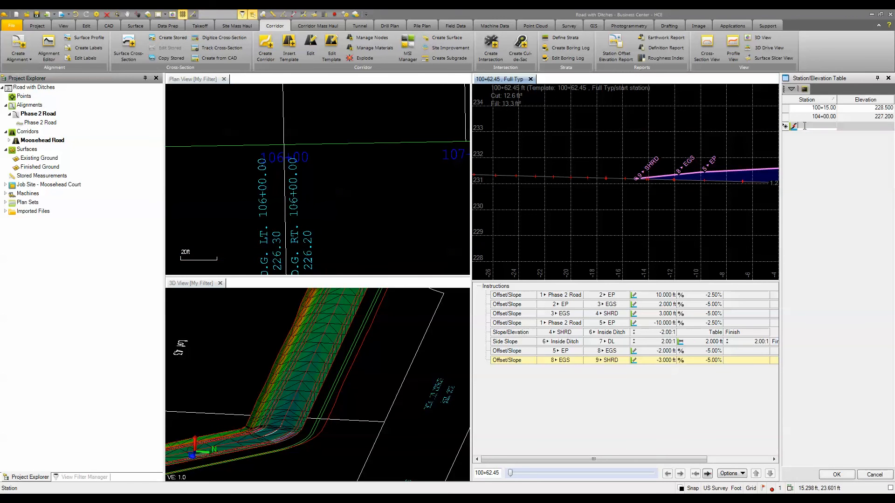
left_click(805, 126)
type("106+00")
key("Tab")
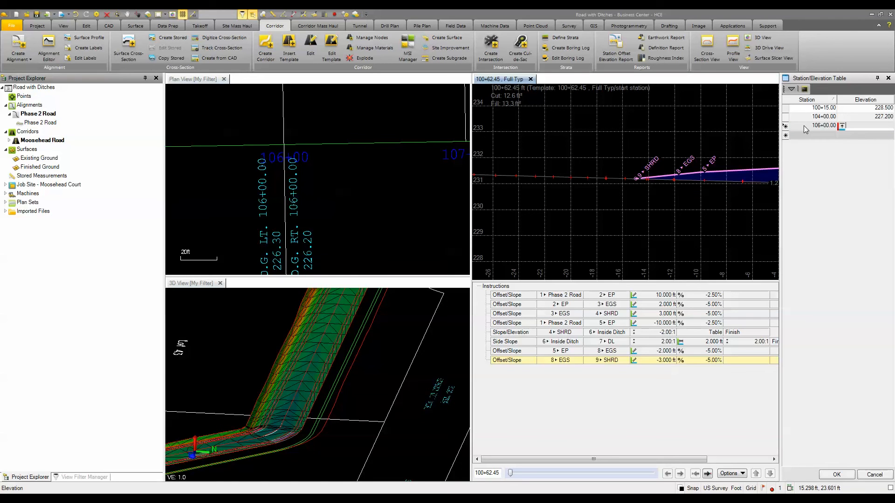
type("226.3")
key("Tab")
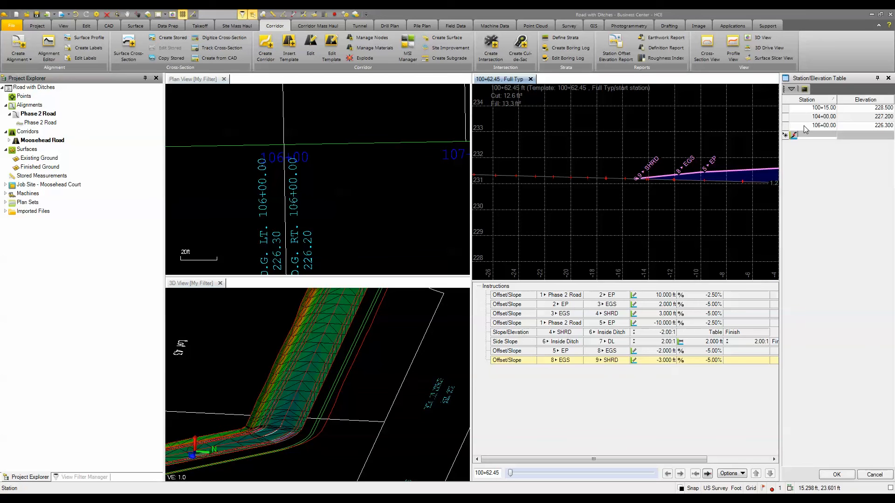
- Locate the next left ditch grade point in the plan profile and add it to the table: station 110+00 at elevation 227.7
scroll(283, 245, "down", 2)
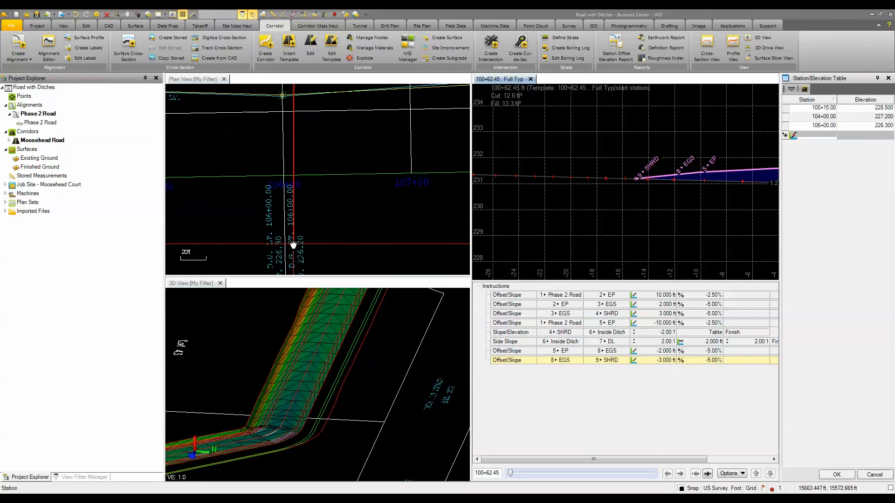
middle_click_drag(294, 246, 287, 212)
scroll(263, 225, "down", 3)
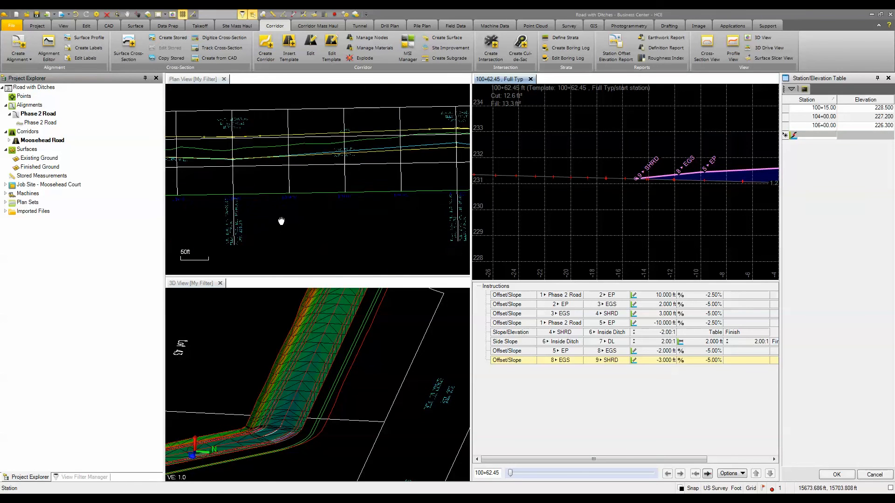
scroll(350, 212, "up", 3)
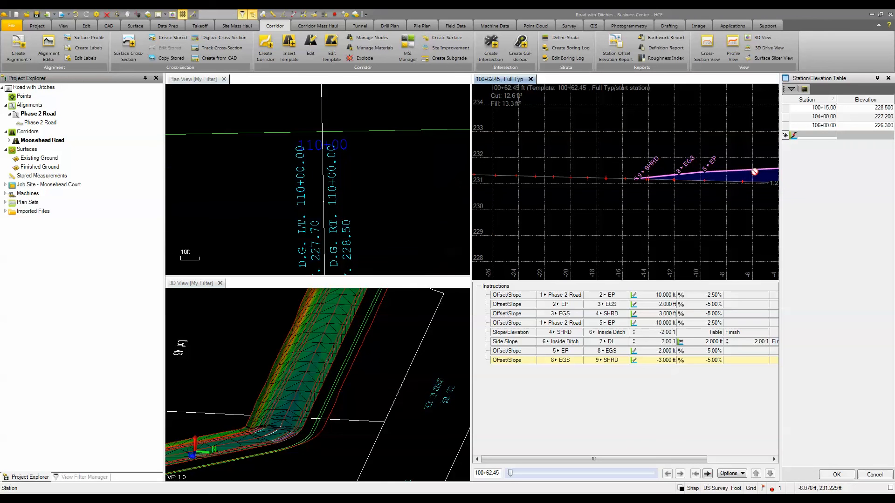
type("11000")
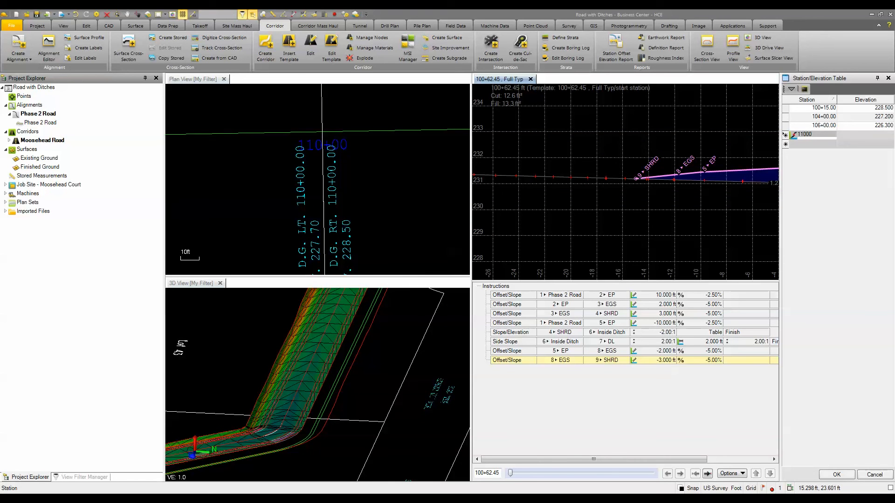
key("Tab")
type("22")
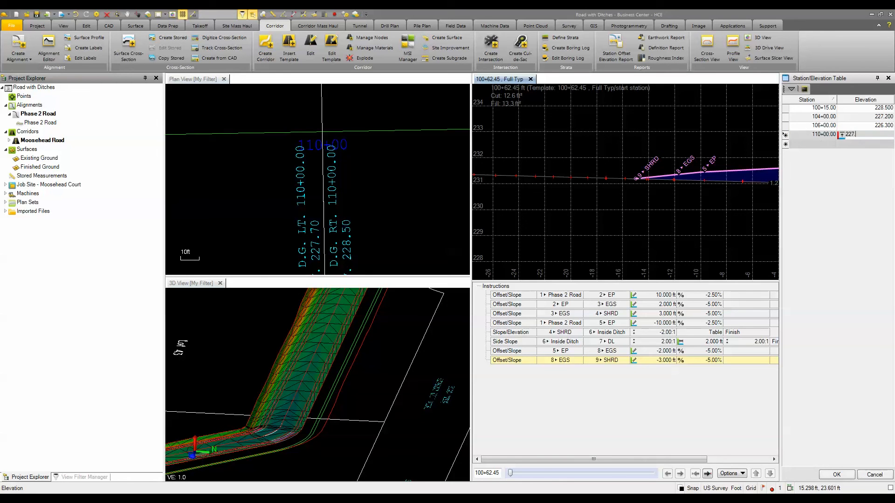
type("7.7")
left_click(819, 142)
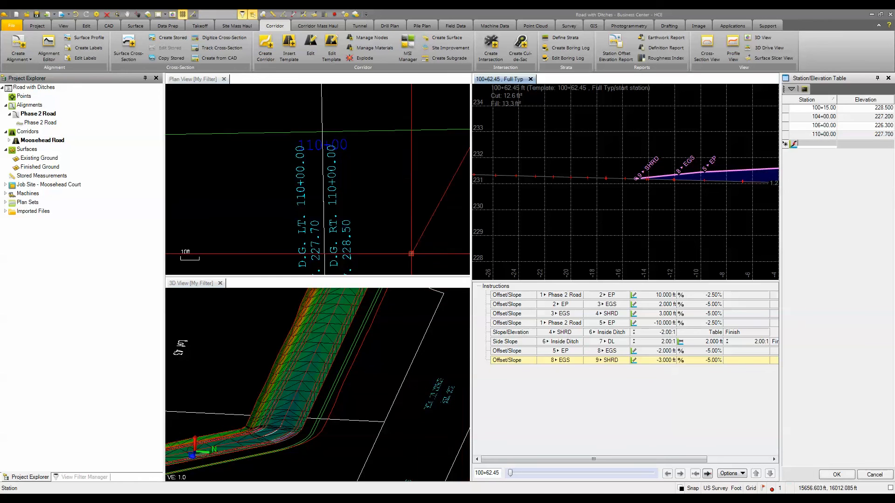
- Find the left ditch grade P.I. at station 112+50 in the plan profile and add it to the table with elevation 225.6
scroll(419, 234, "down", 4)
middle_click_drag(414, 233, 281, 215)
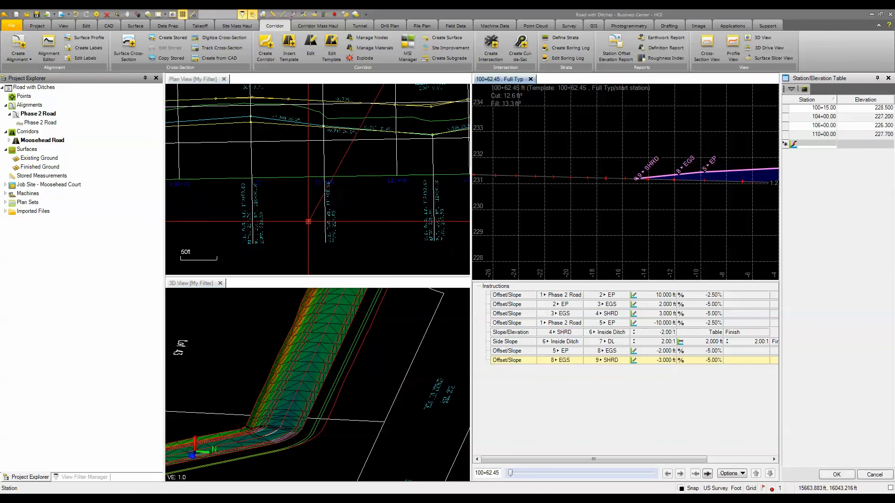
scroll(334, 224, "up", 4)
scroll(375, 230, "down", 3)
middle_click_drag(387, 233, 250, 219)
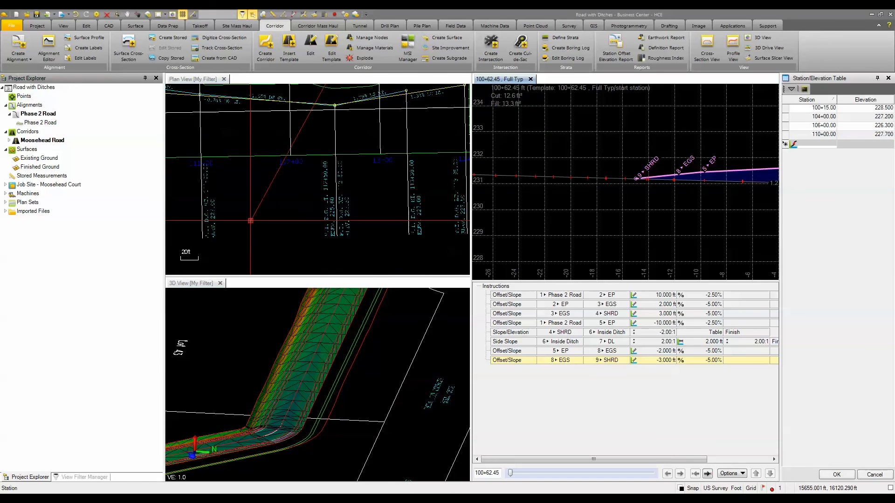
scroll(352, 208, "up", 3)
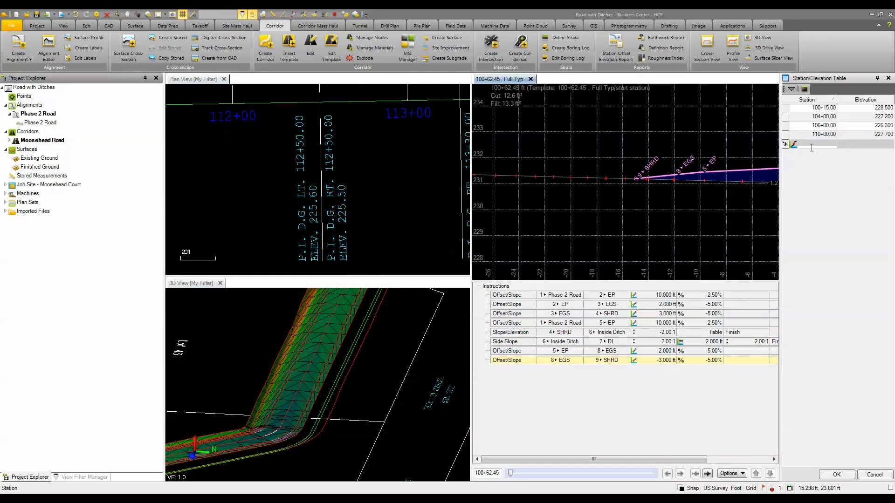
type("11250")
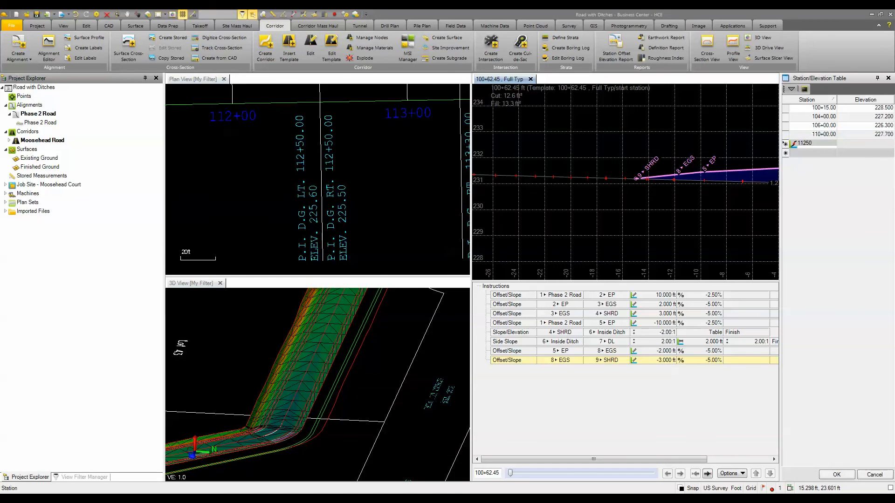
key("Tab")
type("225")
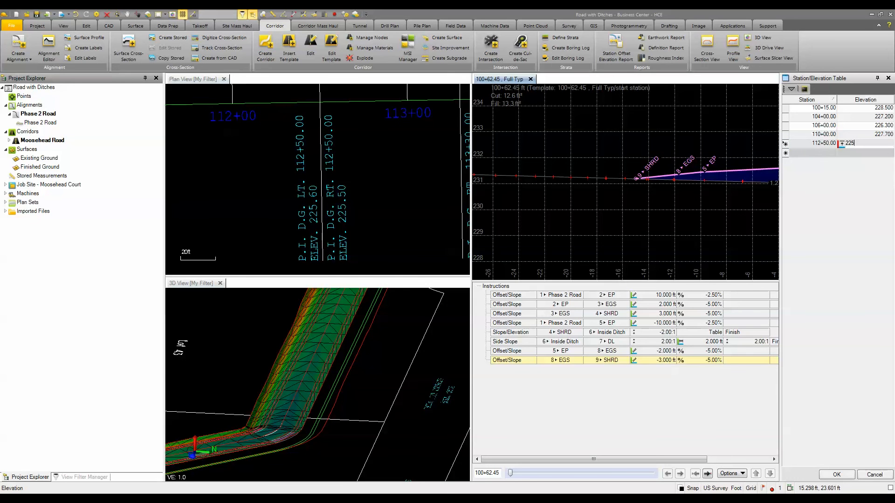
type(".6")
key("Tab")
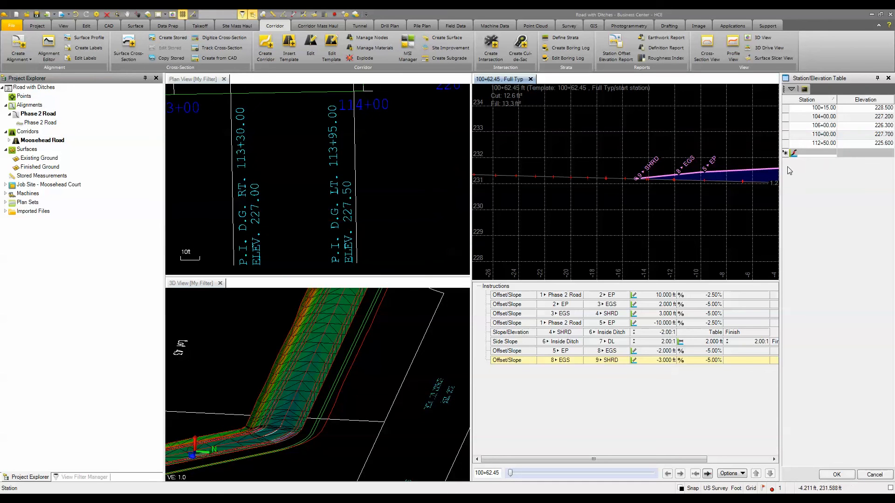
- Enter the last left ditch grade point, station 113+95 at elevation 227.50, accept the table and add the slope/elevation instruction named Inside Ditch
type("11395")
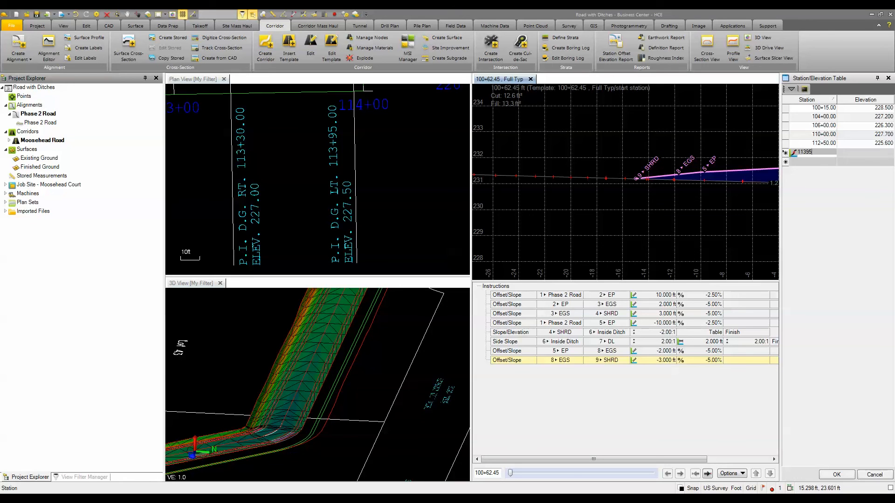
key("Tab")
type("227")
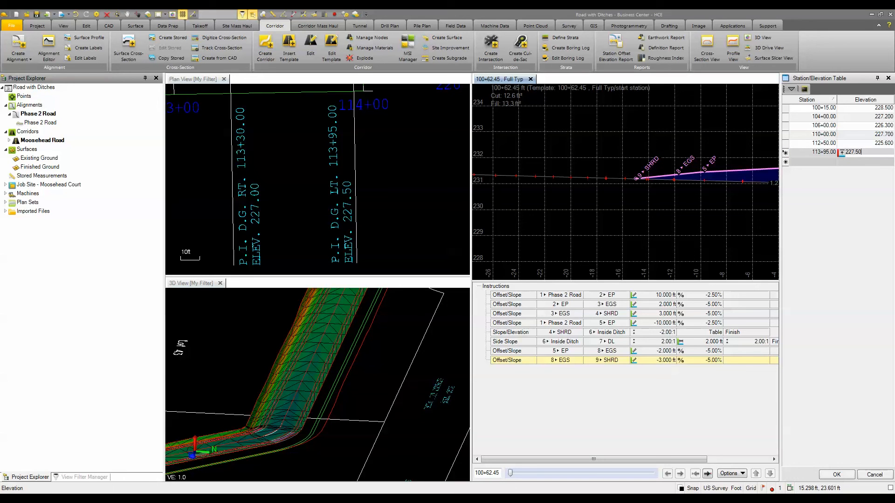
type(".50")
left_click(839, 162)
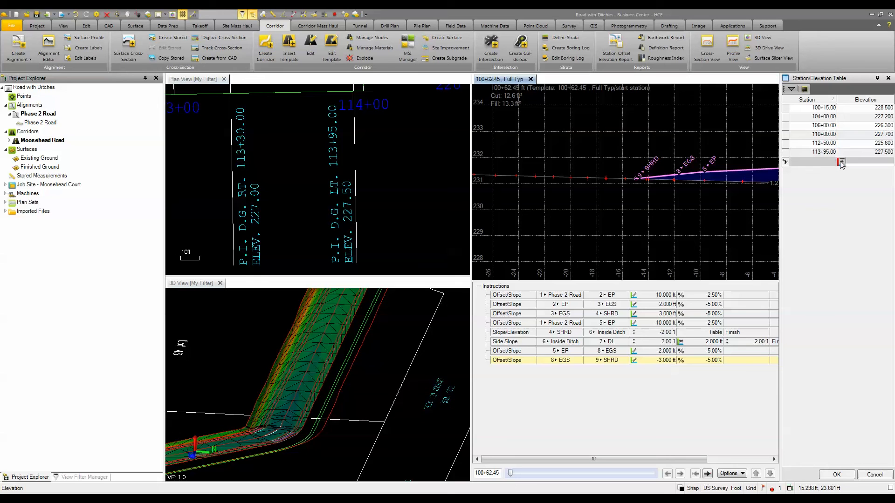
left_click(839, 476)
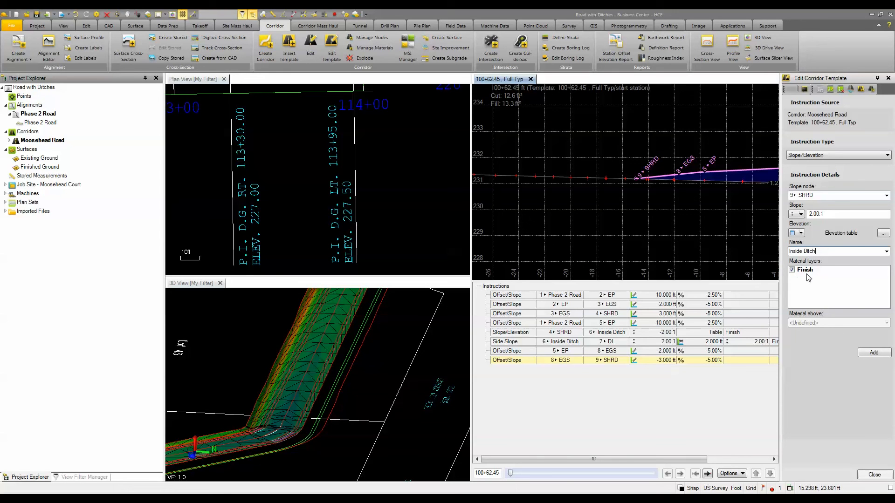
left_click(873, 355)
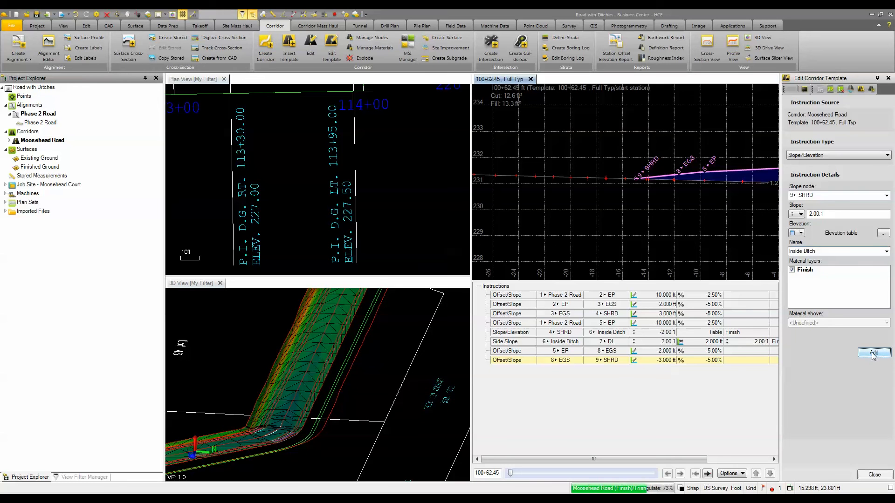
- Start a Side Slope instruction from node 10 Inside Ditch with Existing Ground as the target surface
left_click(828, 155)
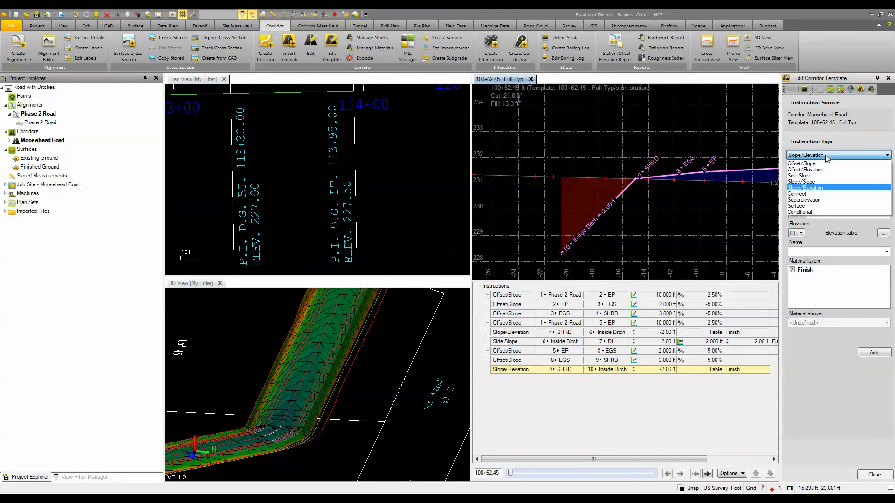
left_click(803, 178)
left_click(820, 215)
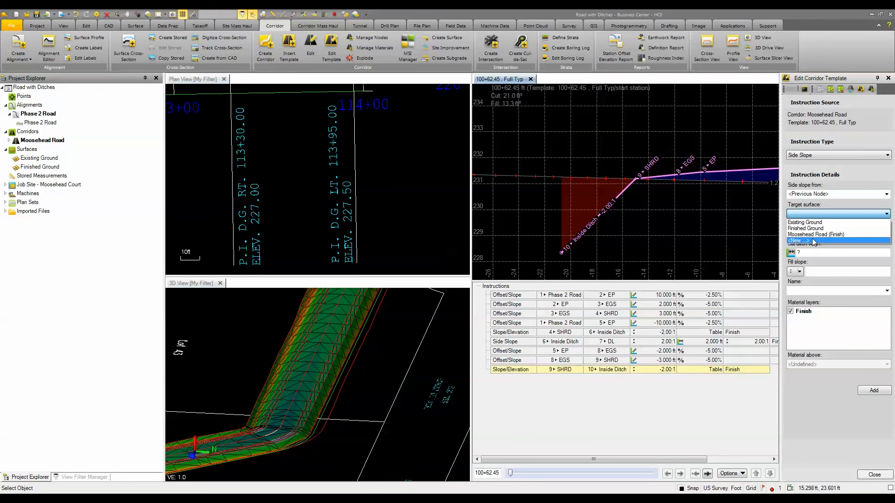
left_click(805, 194)
left_click(805, 195)
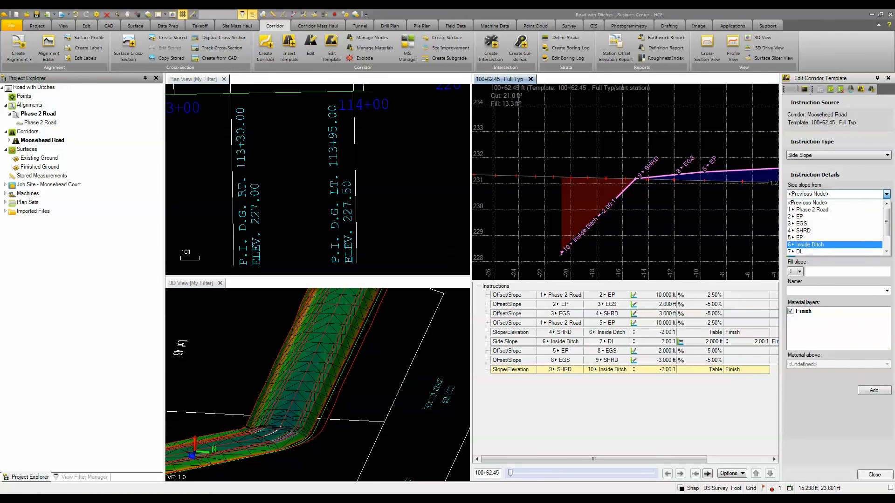
scroll(811, 233, "down", 3)
left_click(804, 251)
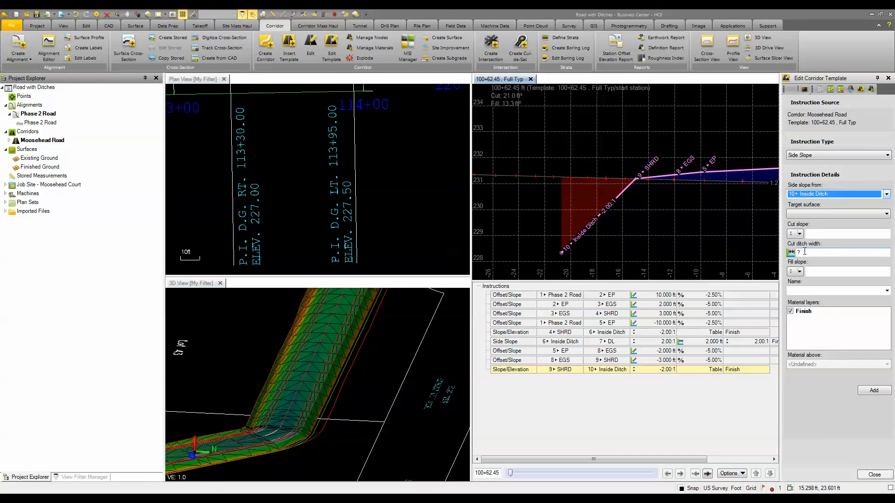
left_click(824, 195)
left_click(824, 196)
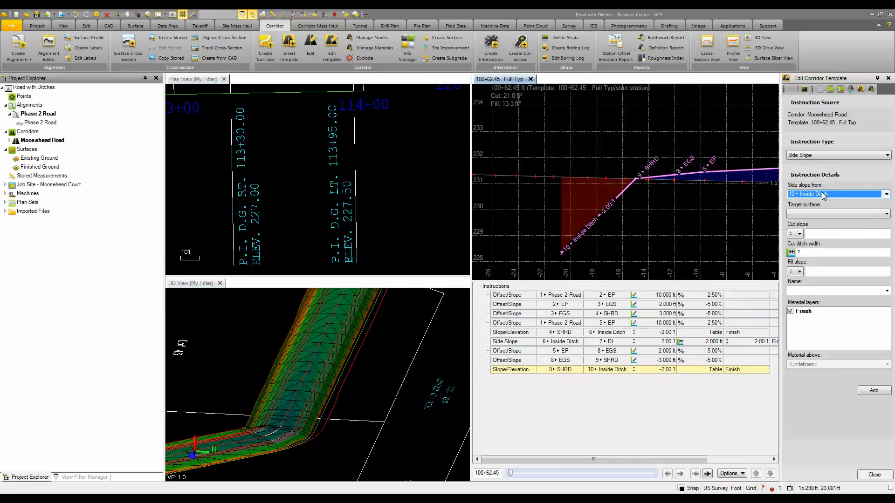
left_click(808, 215)
left_click(807, 223)
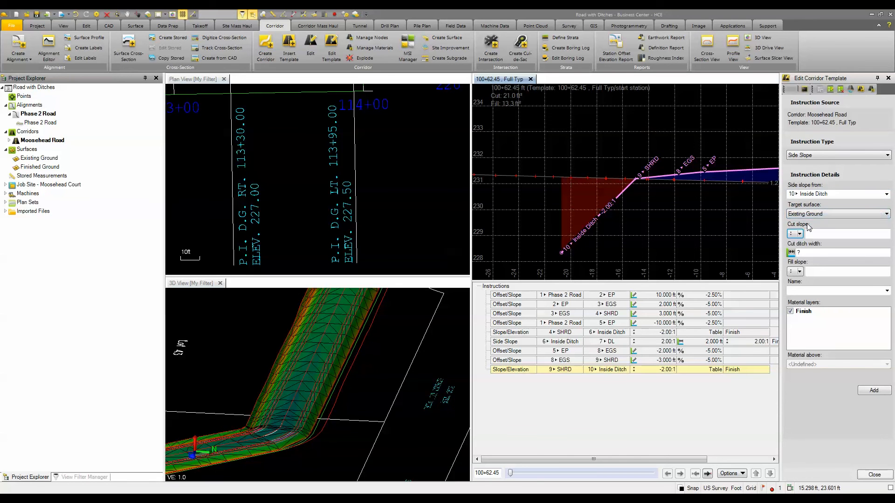
- Give the side slope 2:1 cut and fill slopes and a 2 ft cut ditch width, name it DL and add it
left_click(814, 234)
type("2")
key("Tab")
key("Tab")
left_click(825, 273)
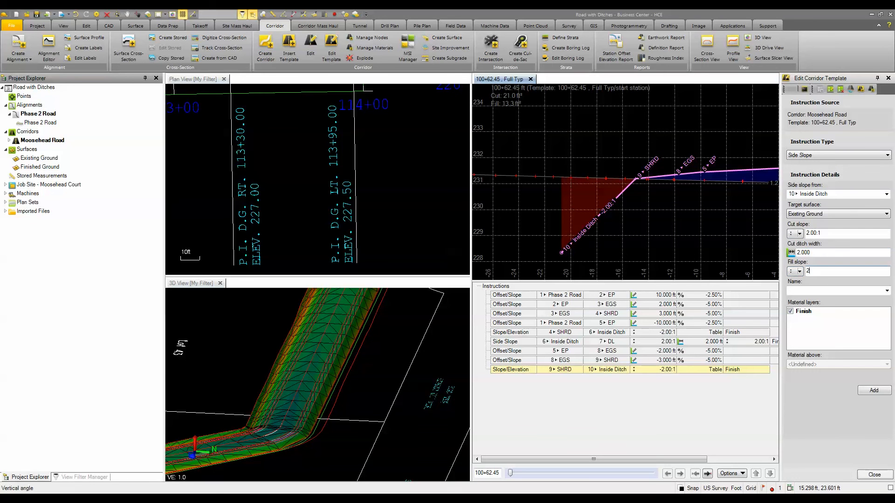
type("2")
left_click(813, 289)
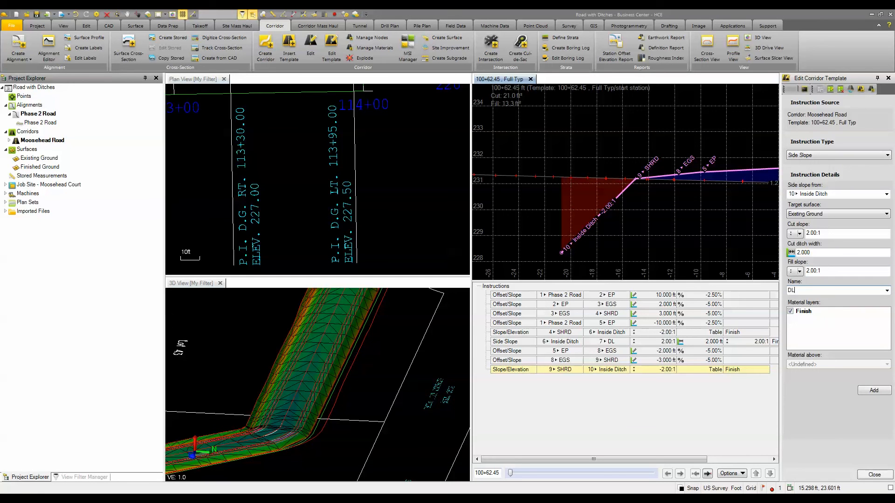
left_click(875, 390)
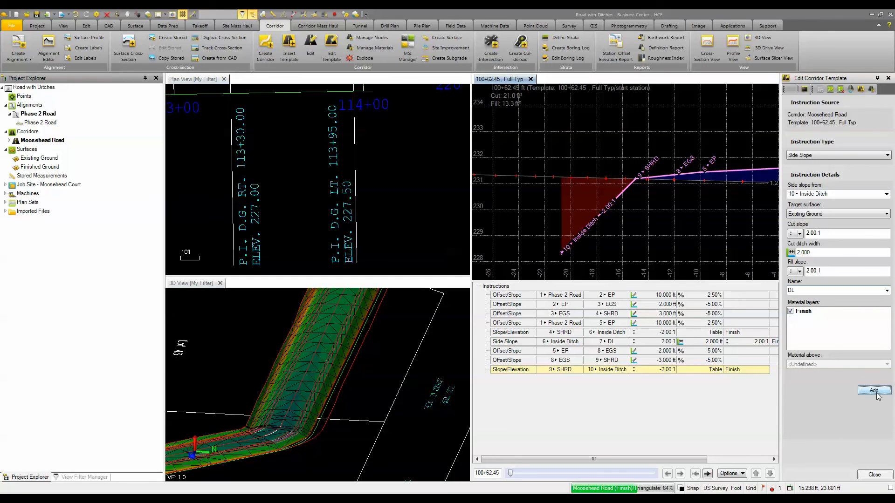
- Review the full template's cross-sections along the corridor out to about station 113+70, and close the template view
scroll(617, 214, "down", 5)
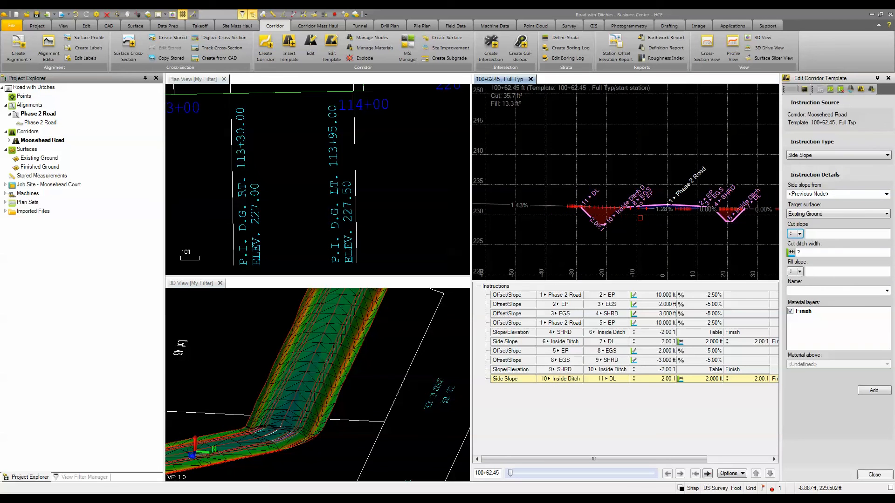
middle_click_drag(649, 218, 634, 218)
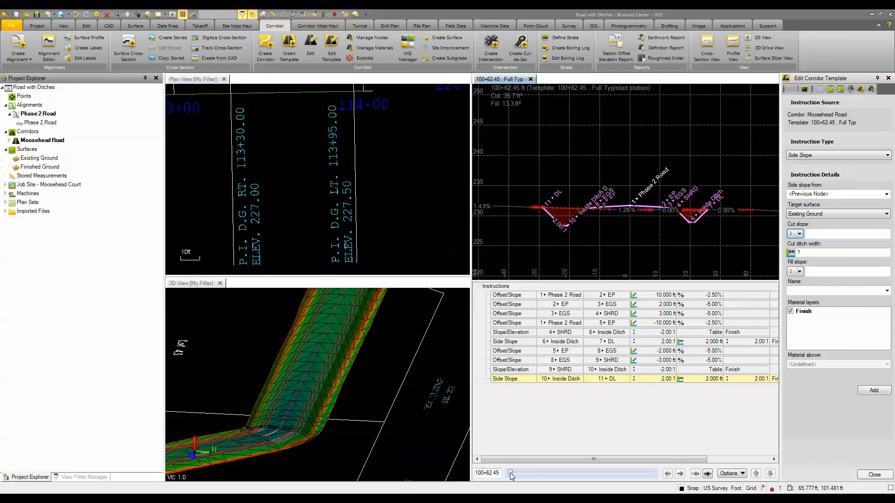
left_click_drag(511, 474, 651, 481)
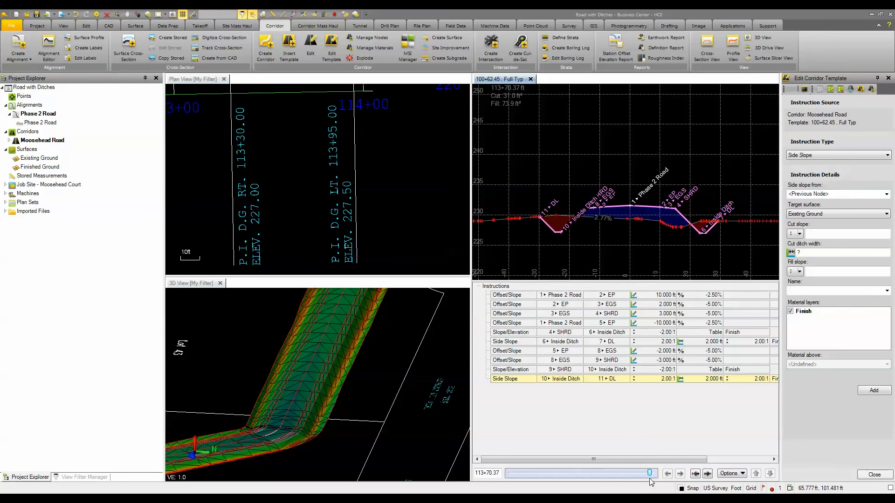
left_click(531, 79)
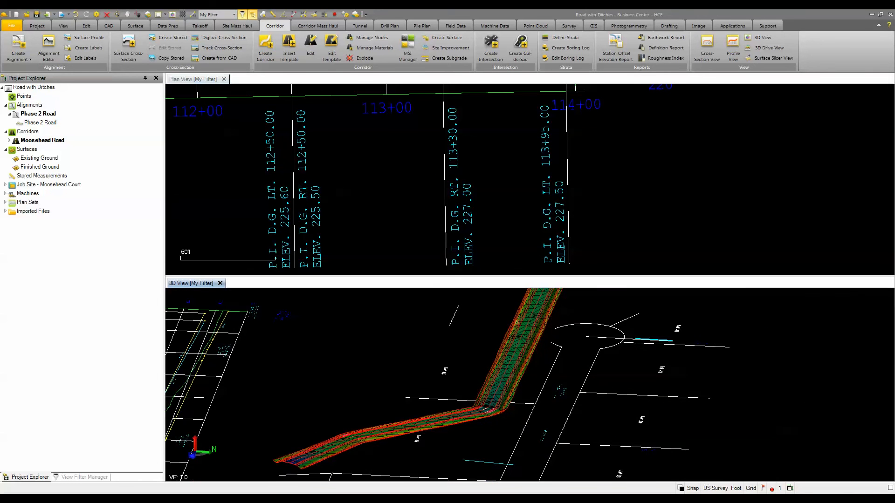
- Inspect the corridor surface at the road's bend in 3D and plan, and open the Moosehead Road (Finish) surface's properties
mouse_move(490, 371)
right_mouse_down()
mouse_move(548, 376)
mouse_move(512, 383)
mouse_move(489, 355)
right_mouse_up()
scroll(489, 355, "up", 6)
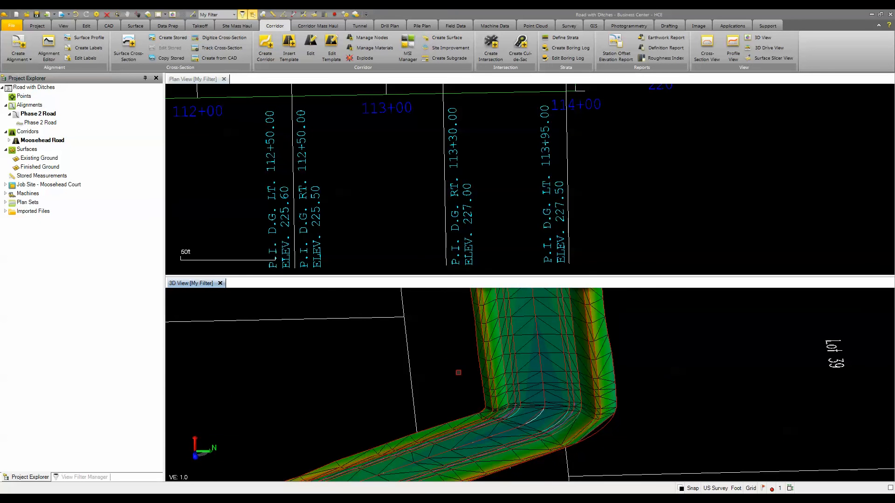
scroll(406, 202, "down", 8)
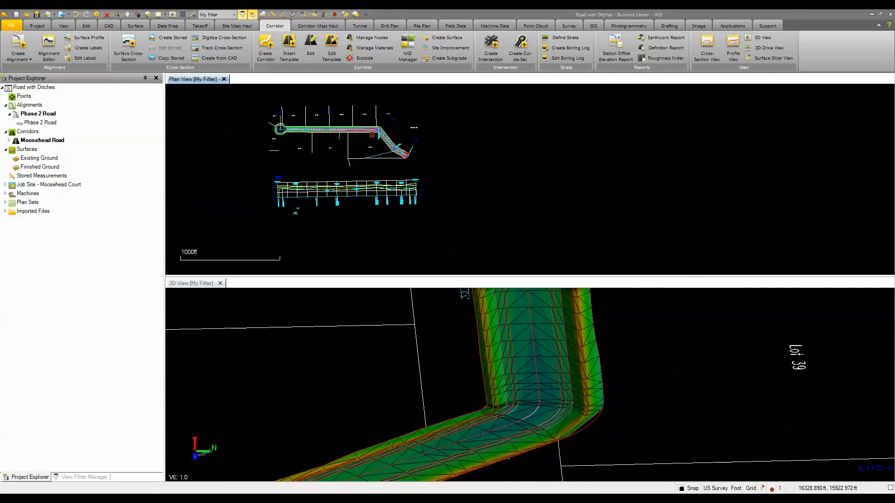
scroll(429, 114, "up", 14)
left_click(399, 109)
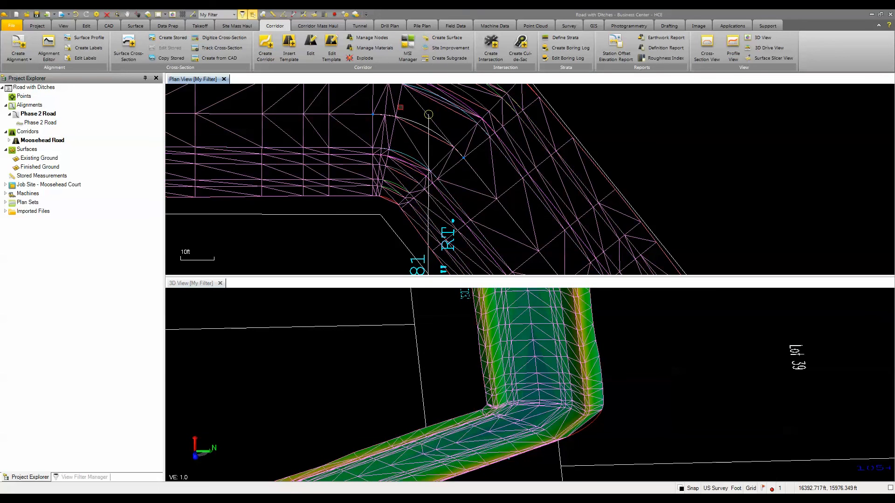
right_click(401, 109)
left_click(422, 223)
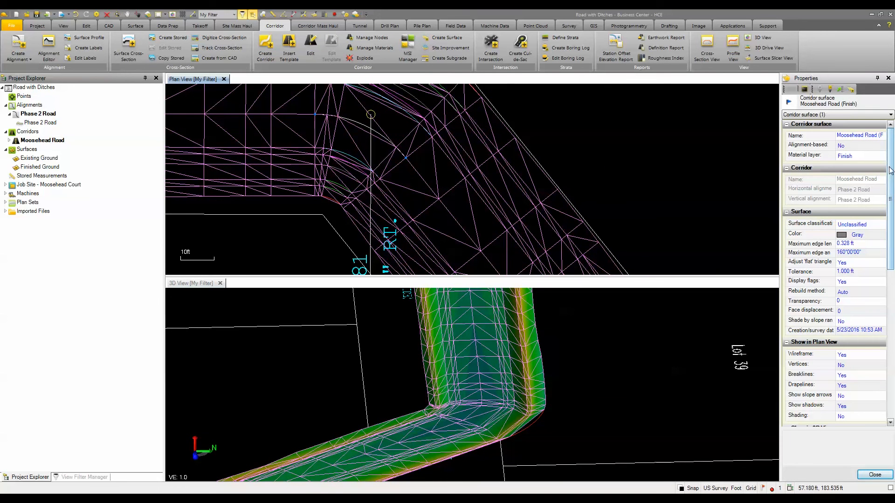
- Set Densify surface to Yes for the corridor surface, close its properties and view the whole corridor in 3D
left_click_drag(890, 168, 879, 352)
left_click(860, 308)
left_click(882, 308)
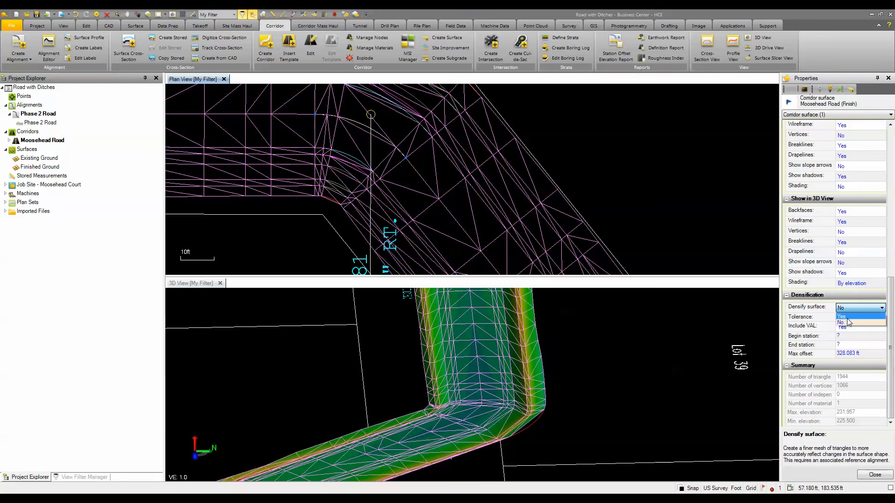
left_click(854, 322)
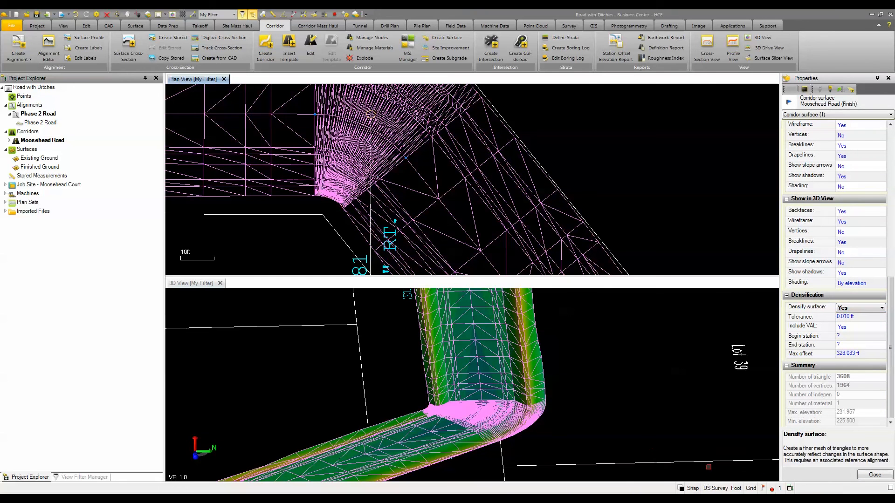
left_click(875, 475)
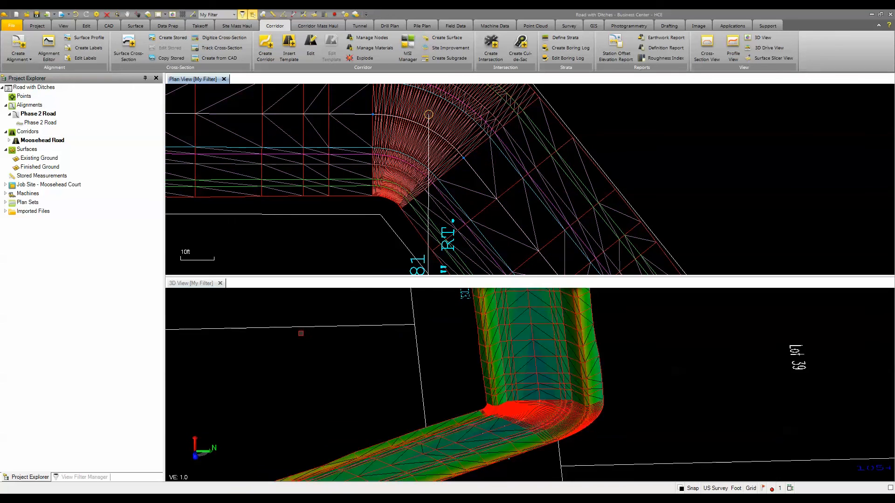
middle_click_drag(298, 346, 500, 408)
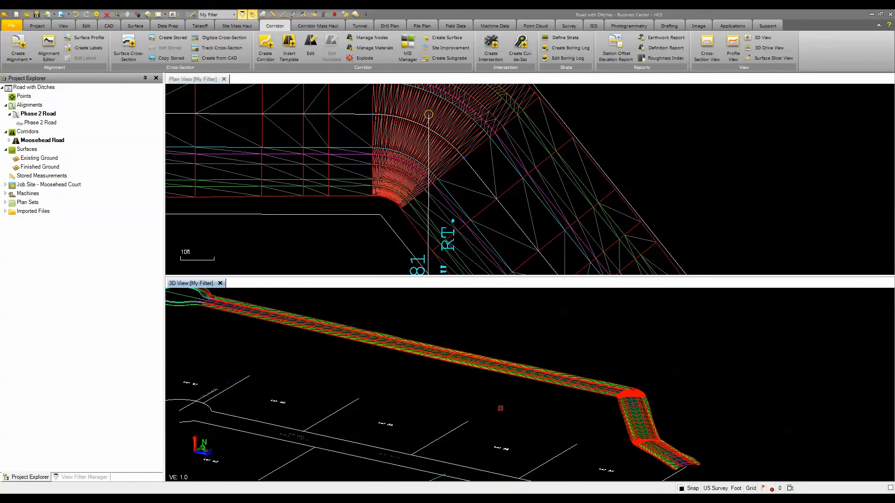